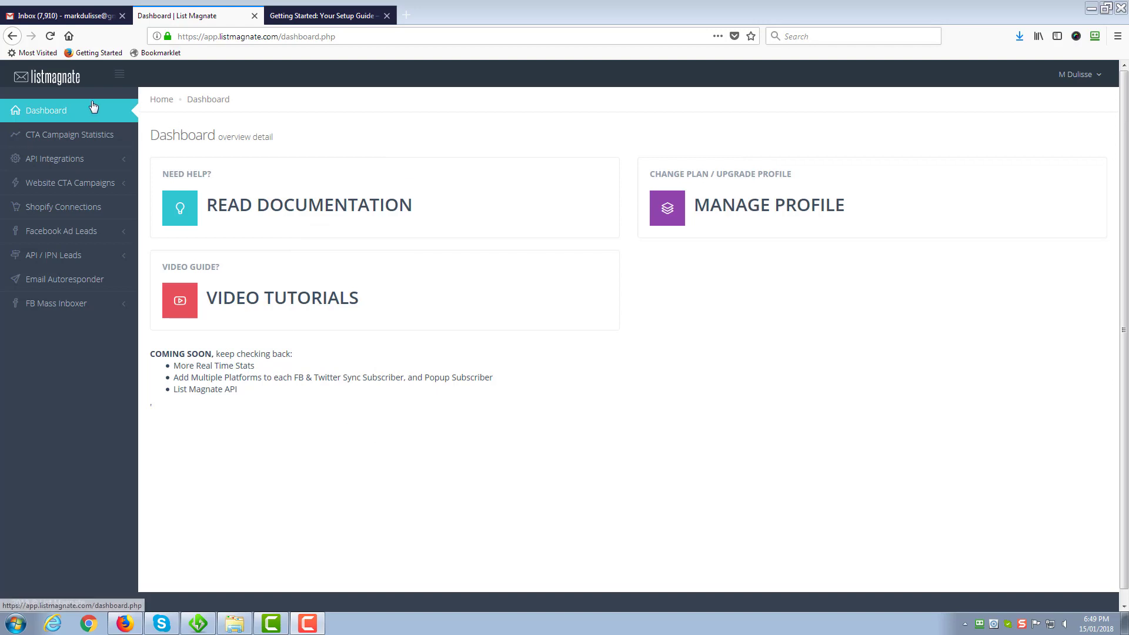
# Review the available Autoresponders, Webinars and Membership services under API Integrations.
pyautogui.click(75, 160)
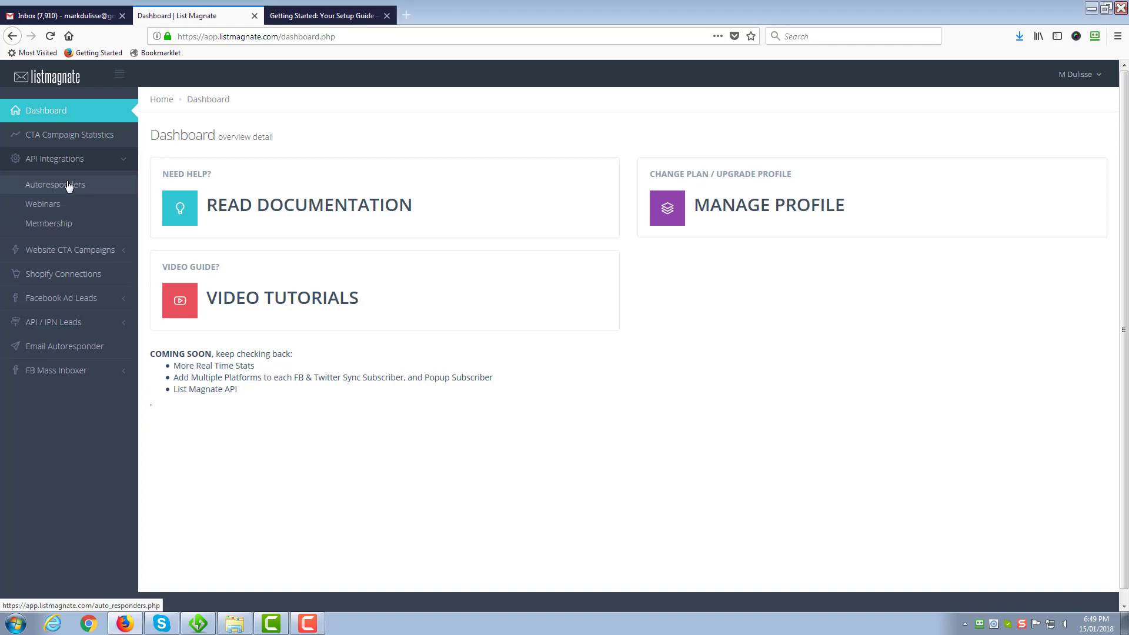
pyautogui.click(69, 186)
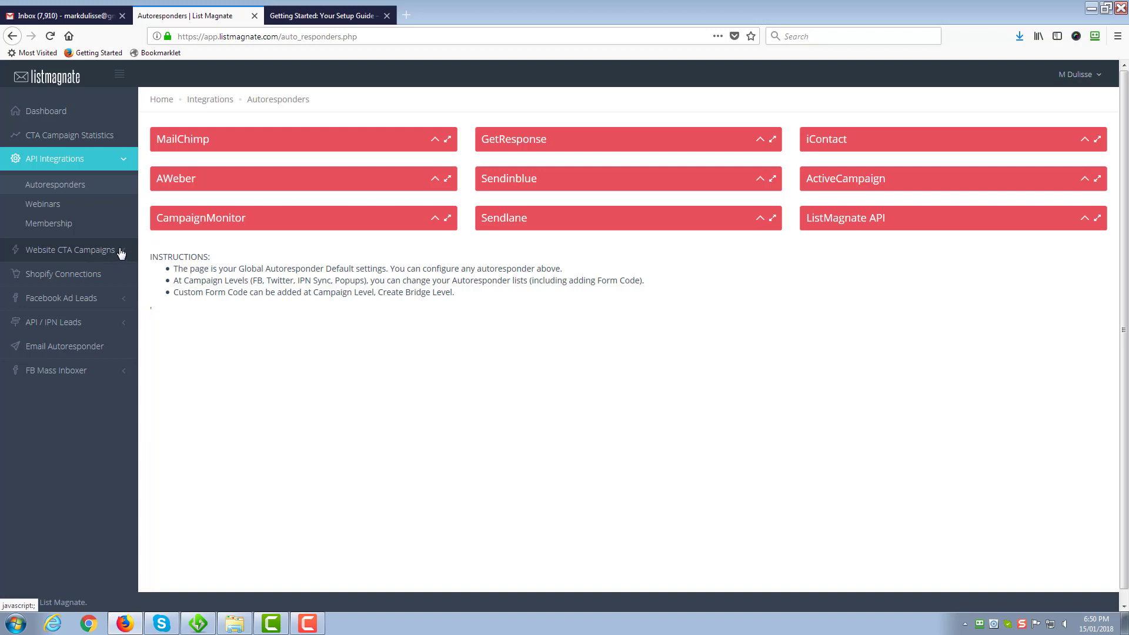
pyautogui.click(52, 204)
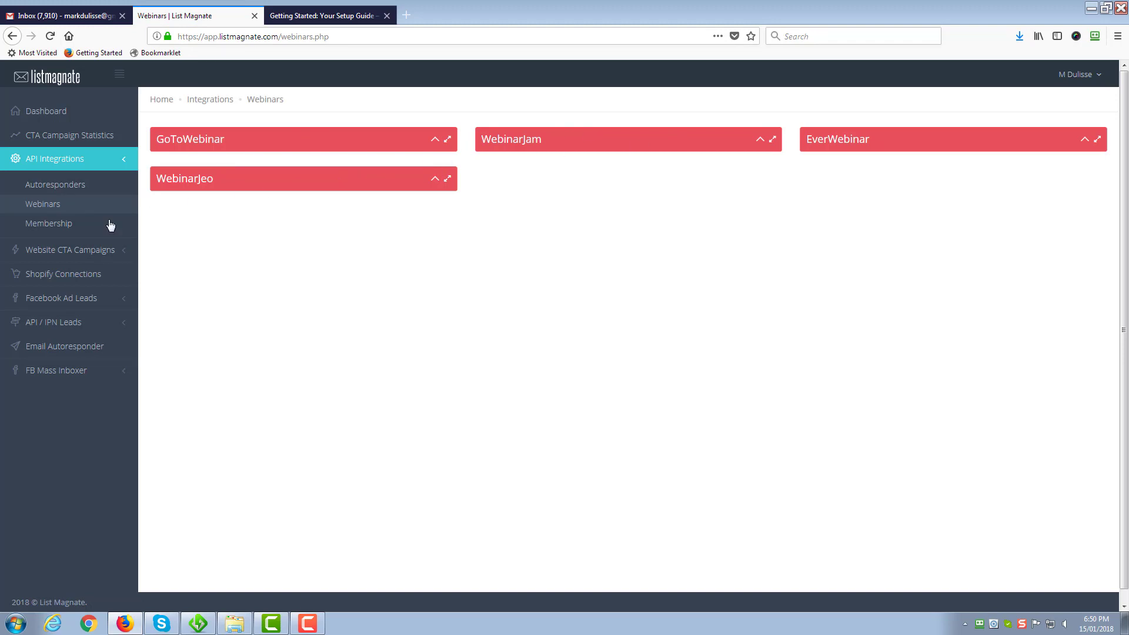
pyautogui.click(50, 224)
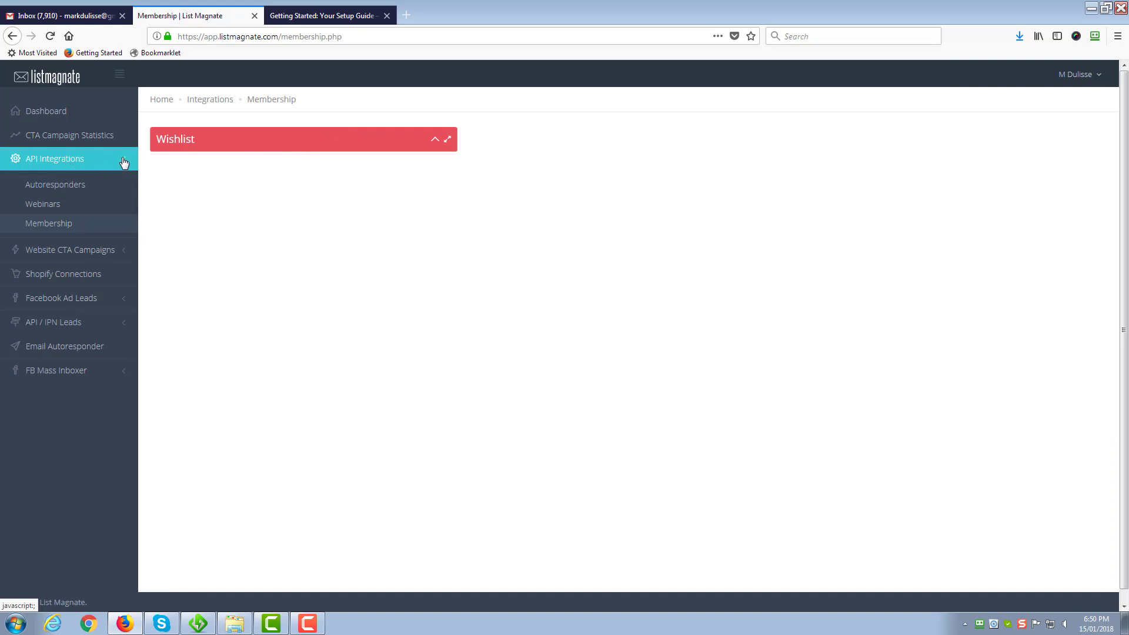
pyautogui.click(68, 189)
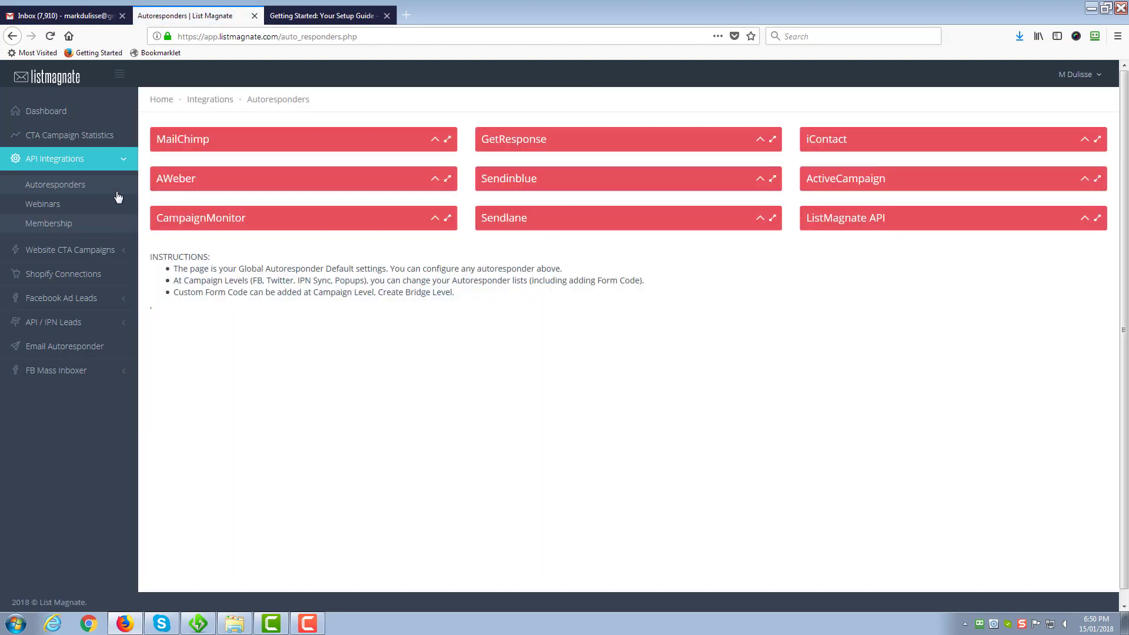
pyautogui.click(124, 168)
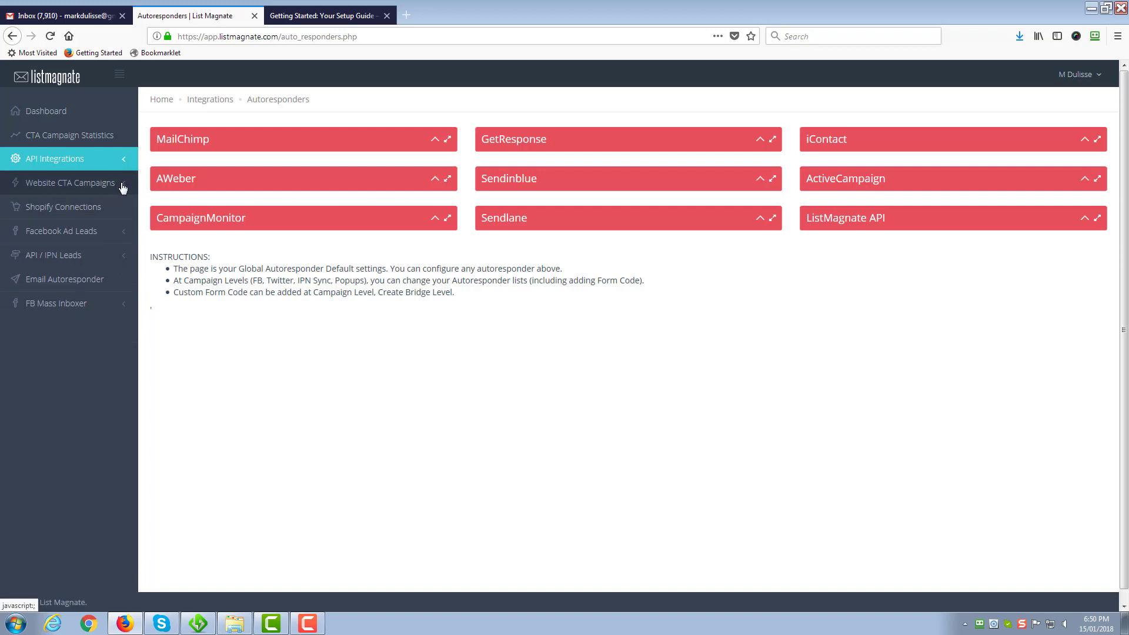
# View the Add New Campaign setup page for Website CTA Campaigns and return to the main dashboard.
pyautogui.click(121, 185)
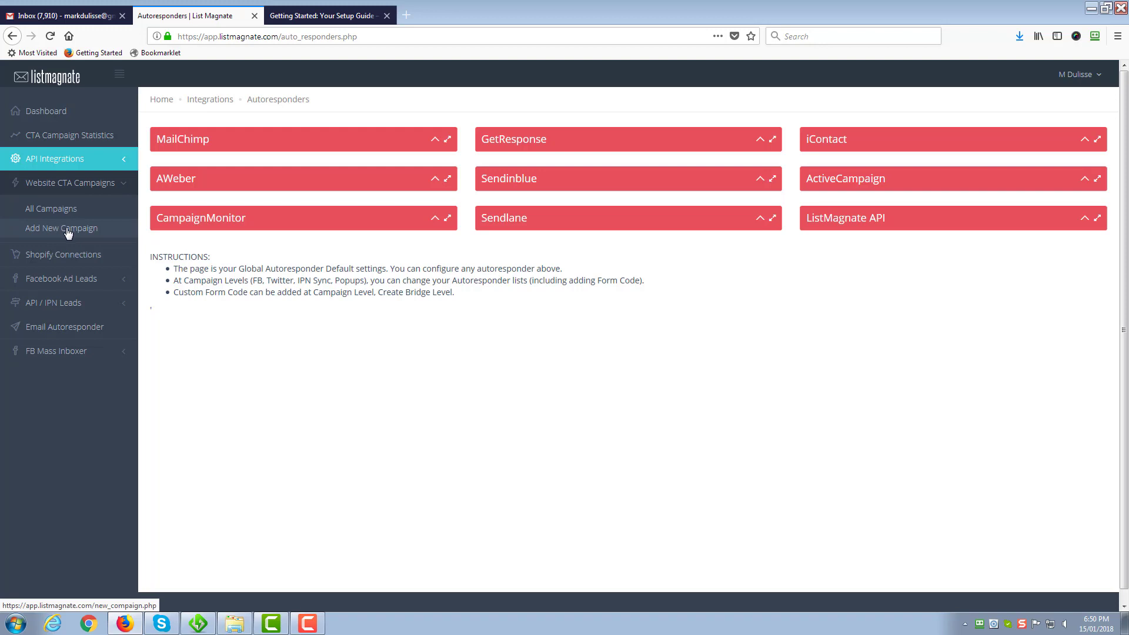
pyautogui.click(61, 228)
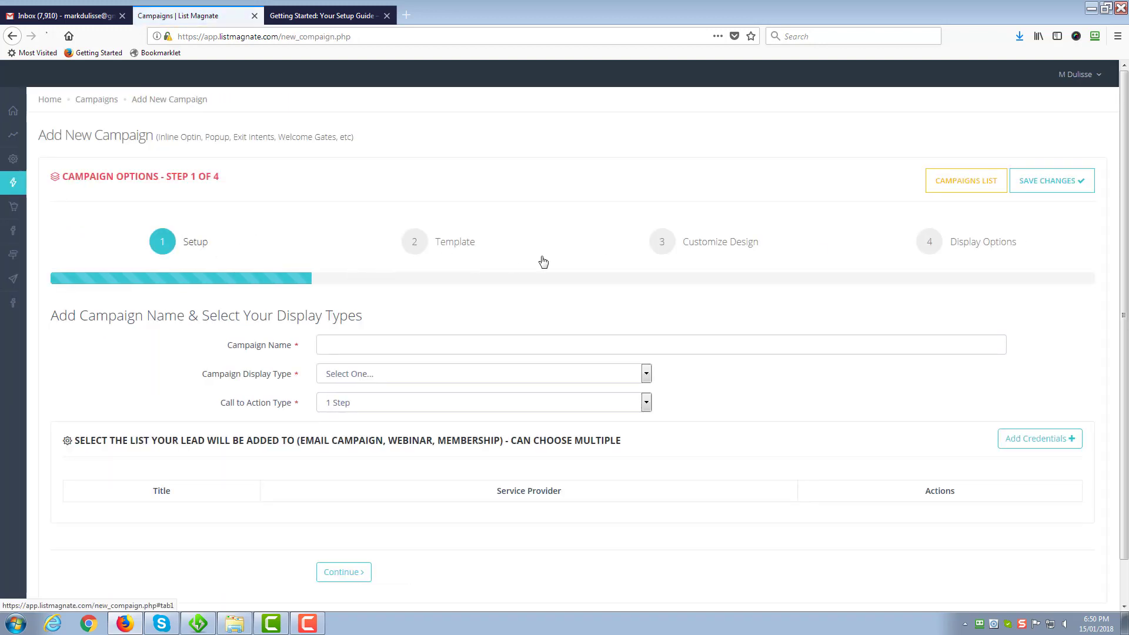
pyautogui.click(20, 117)
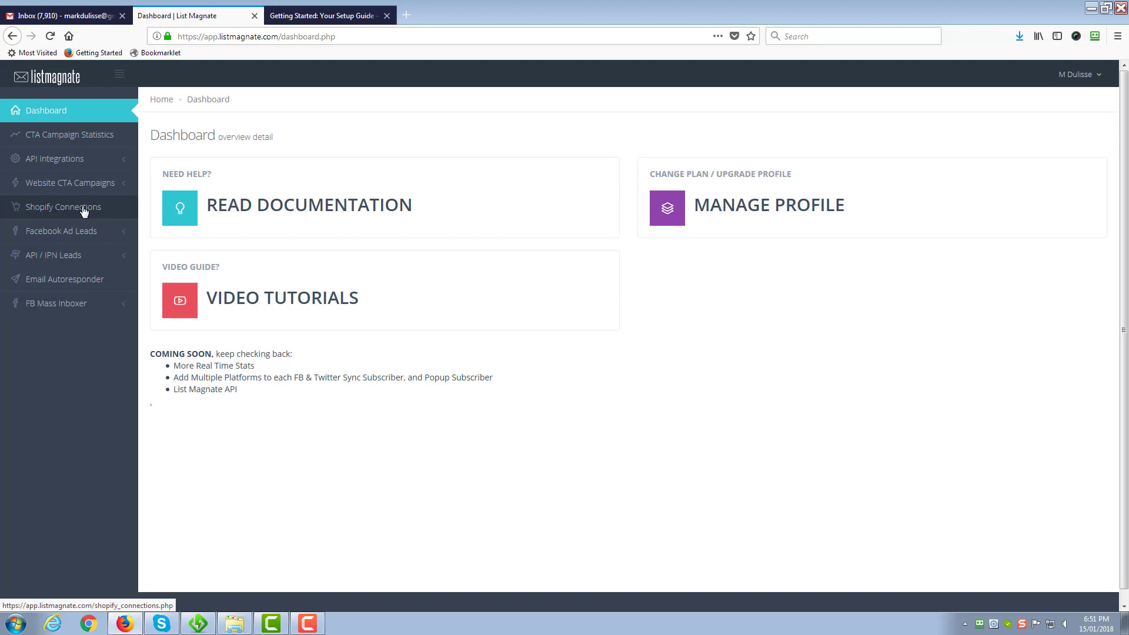
# Examine the options available under Facebook Ad Leads, API / IPN Leads and FB Mass Inboxer.
pyautogui.click(117, 236)
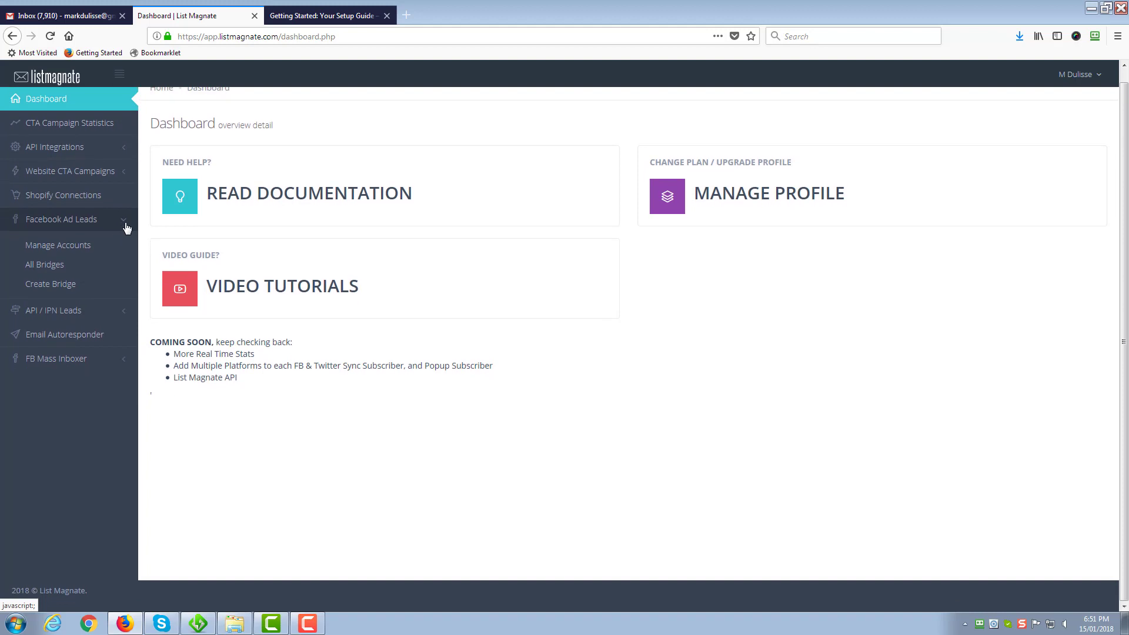
pyautogui.click(125, 228)
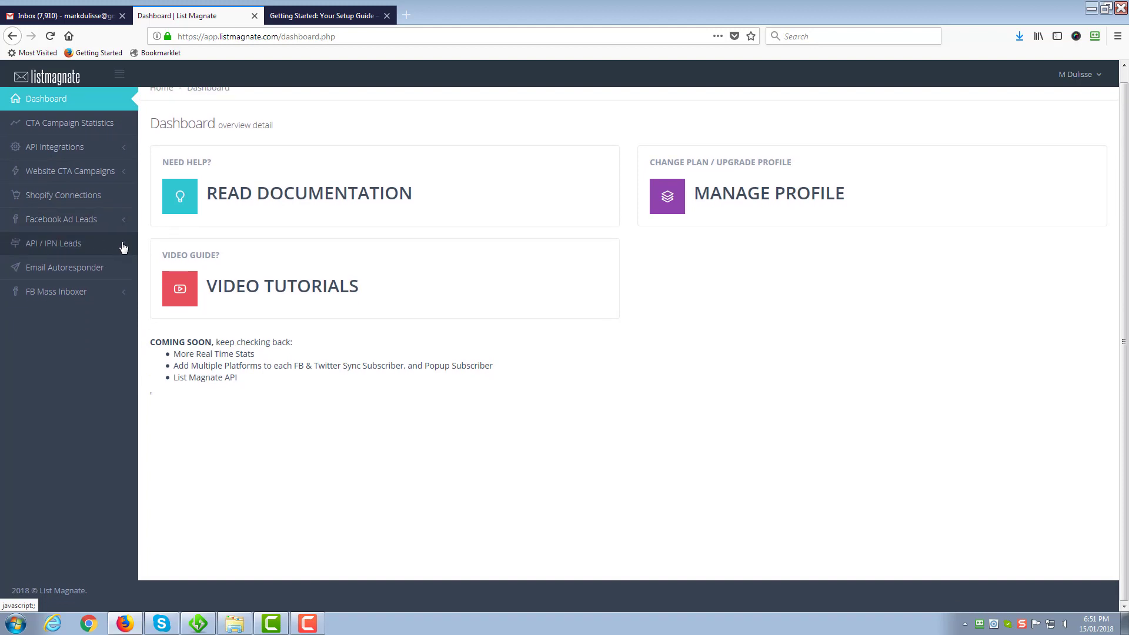
pyautogui.click(124, 246)
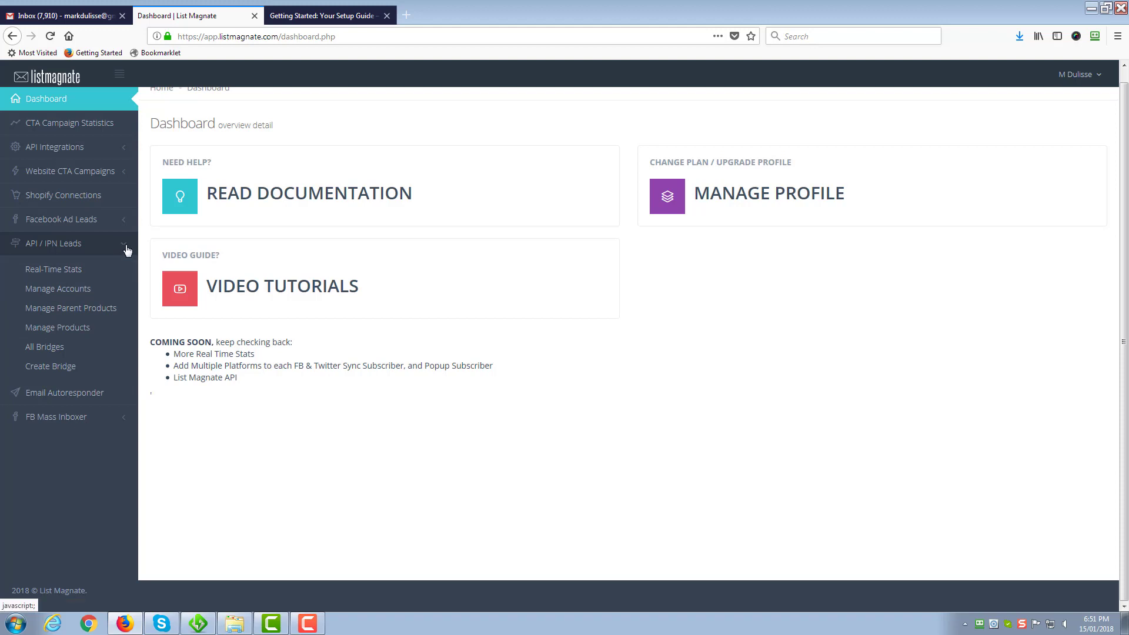
pyautogui.click(124, 245)
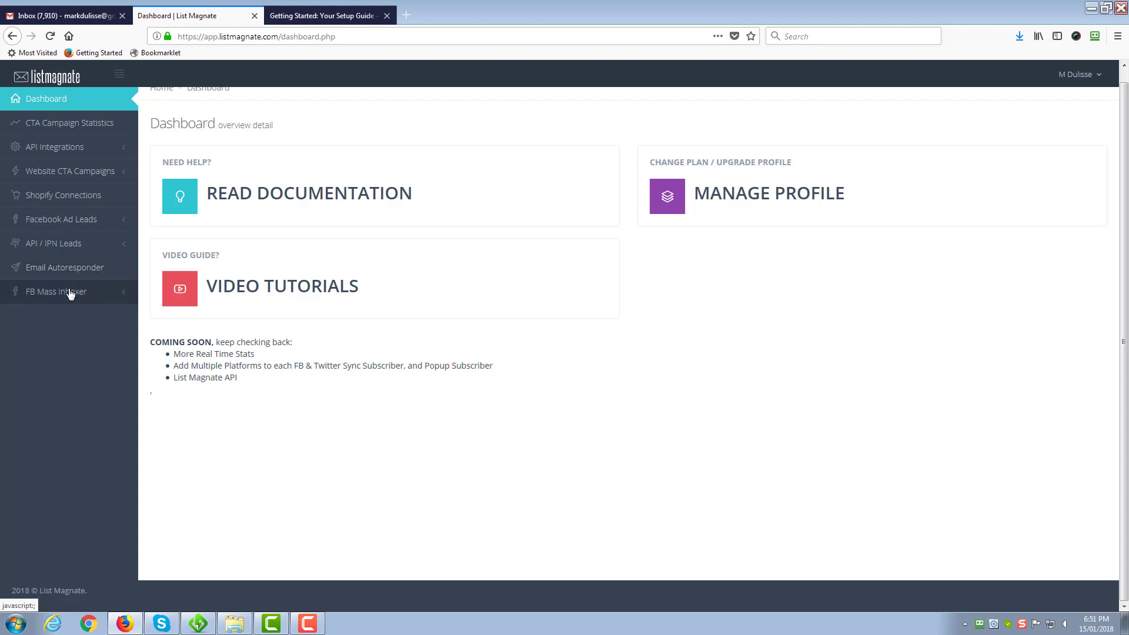
pyautogui.click(122, 292)
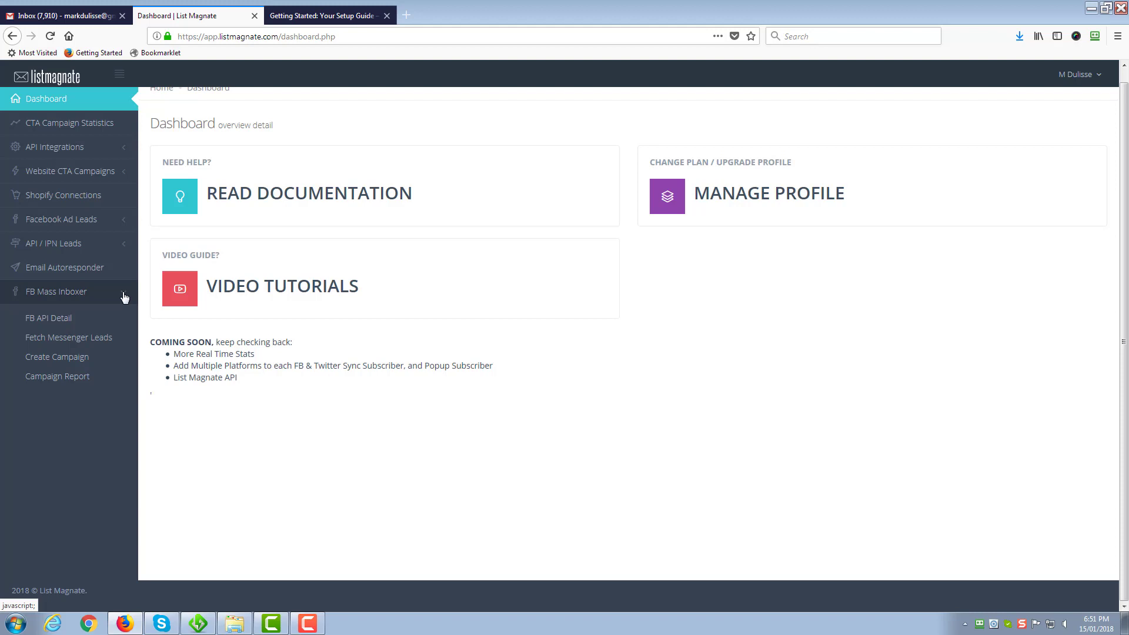
pyautogui.click(124, 297)
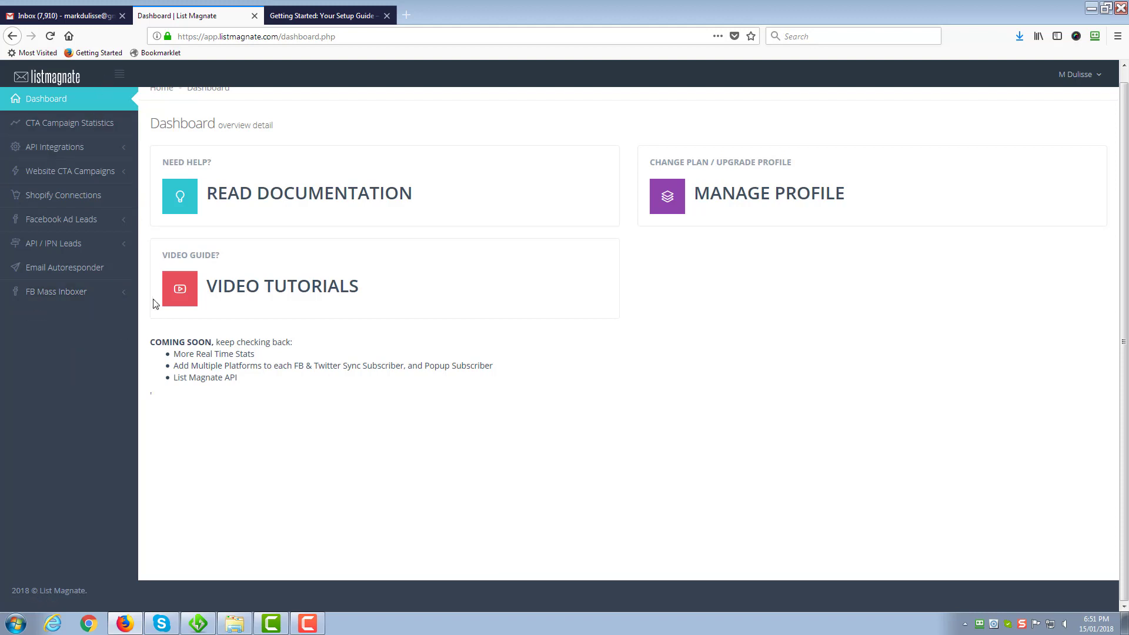
# Revisit the Autoresponders integrations page and go back to the main dashboard.
pyautogui.click(124, 149)
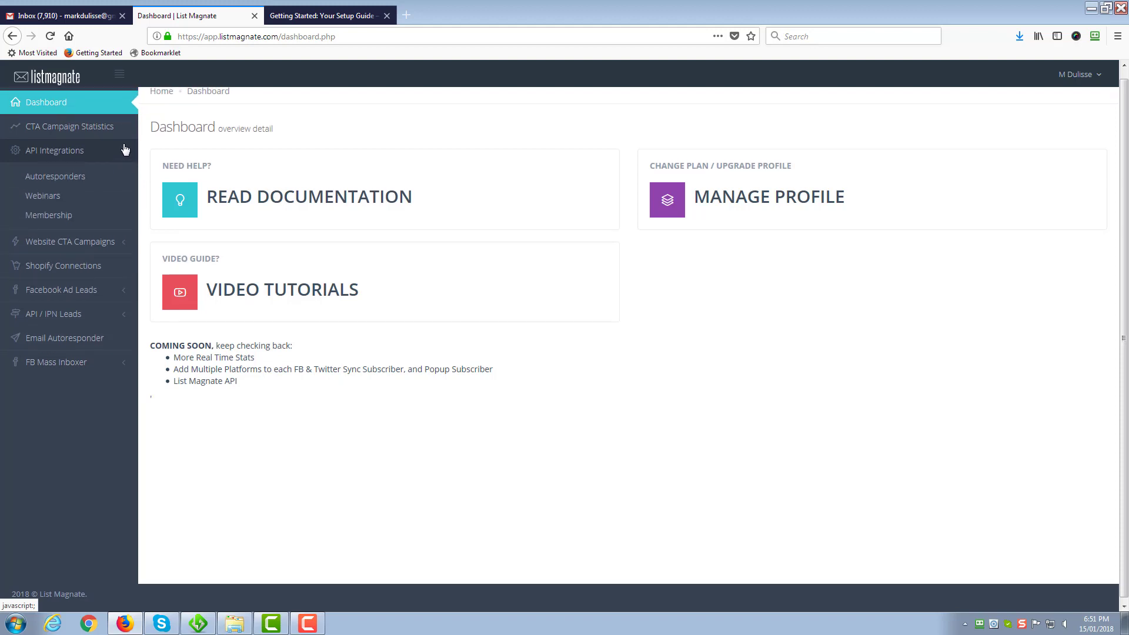
pyautogui.click(73, 185)
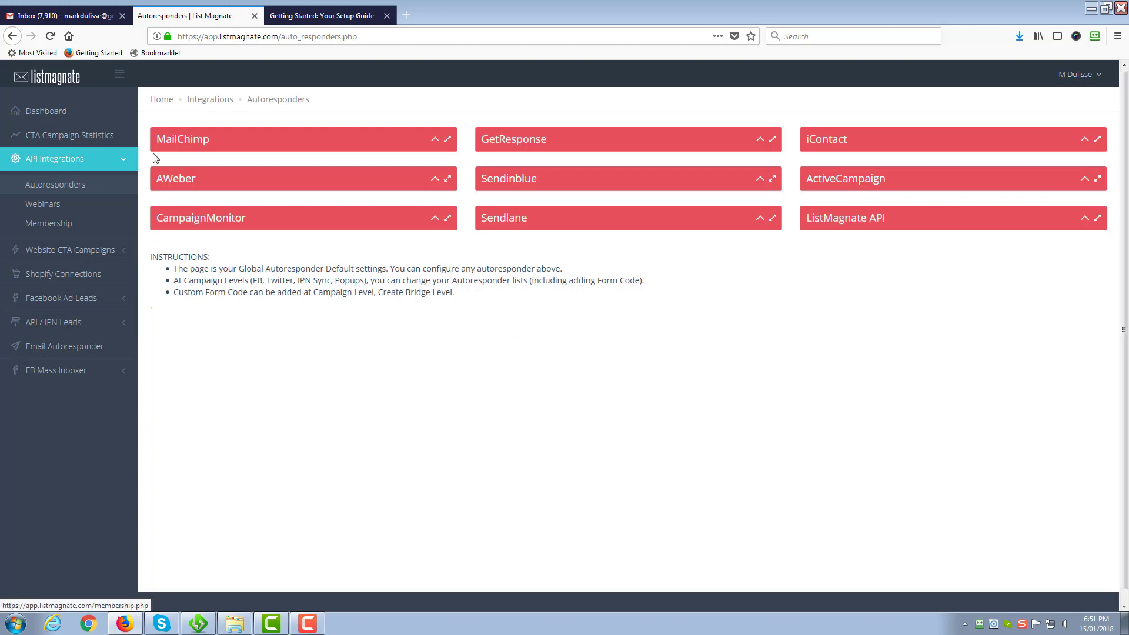
pyautogui.click(44, 111)
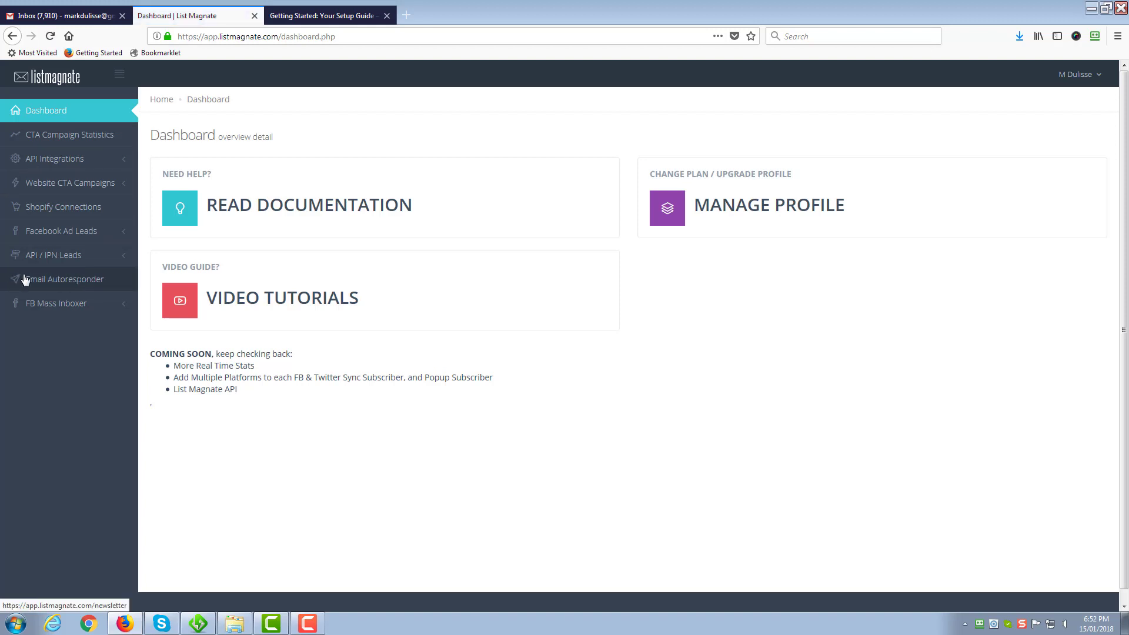
# Sign in to the Email Autoresponder with the account e-mail and open its dashboard.
pyautogui.click(63, 281)
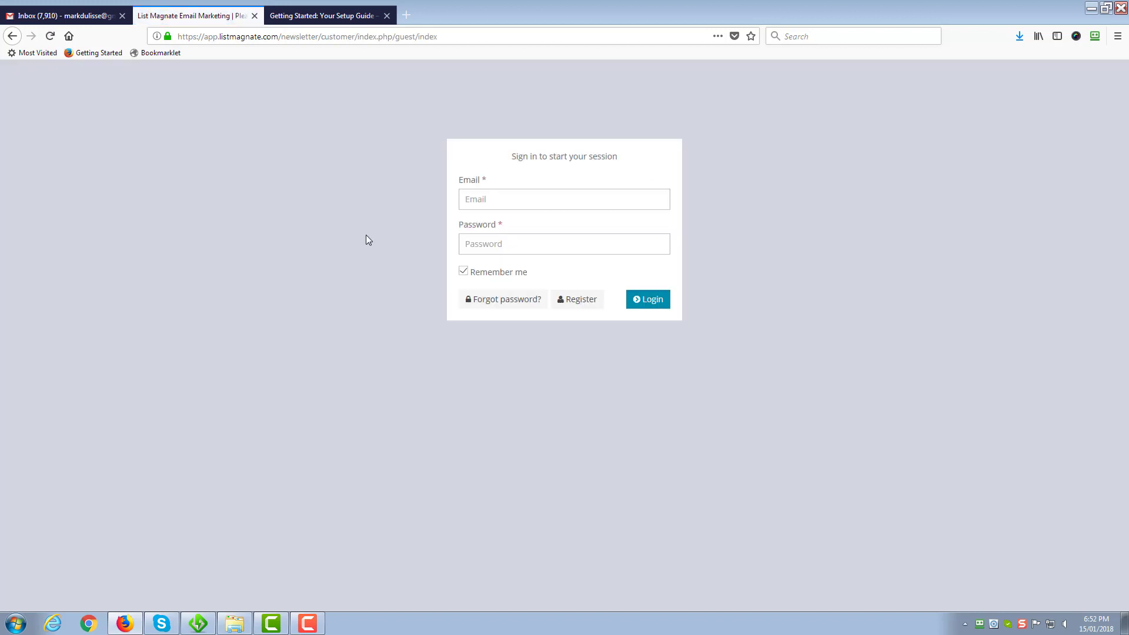
pyautogui.click(511, 199)
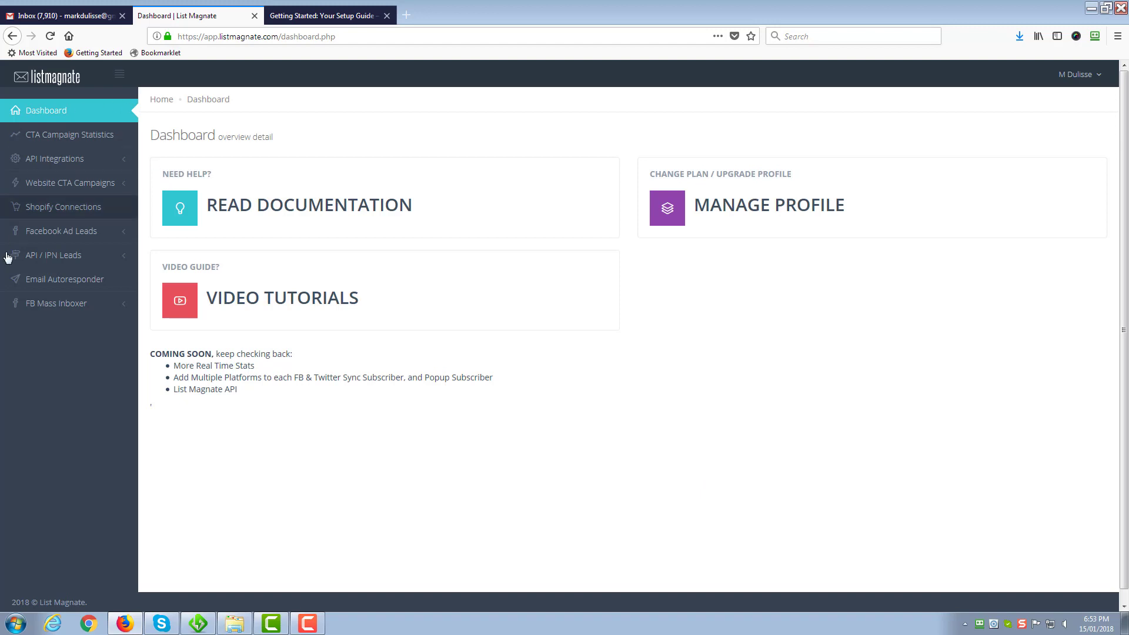
pyautogui.click(77, 285)
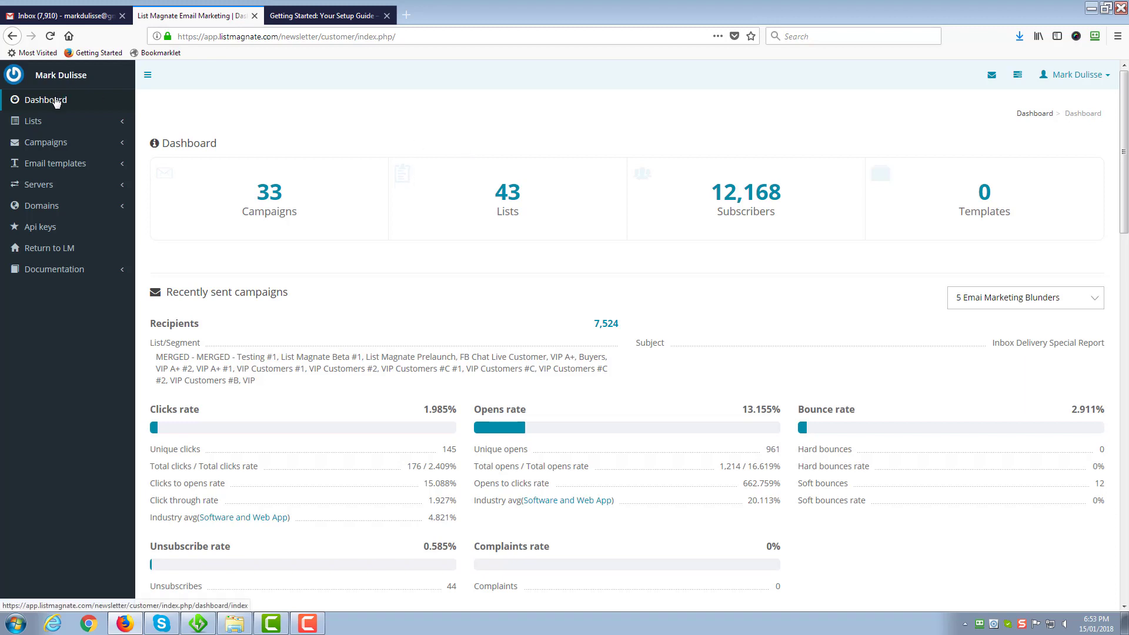
# Examine the Campaigns, Email templates and Servers options of the email autoresponder.
pyautogui.click(123, 146)
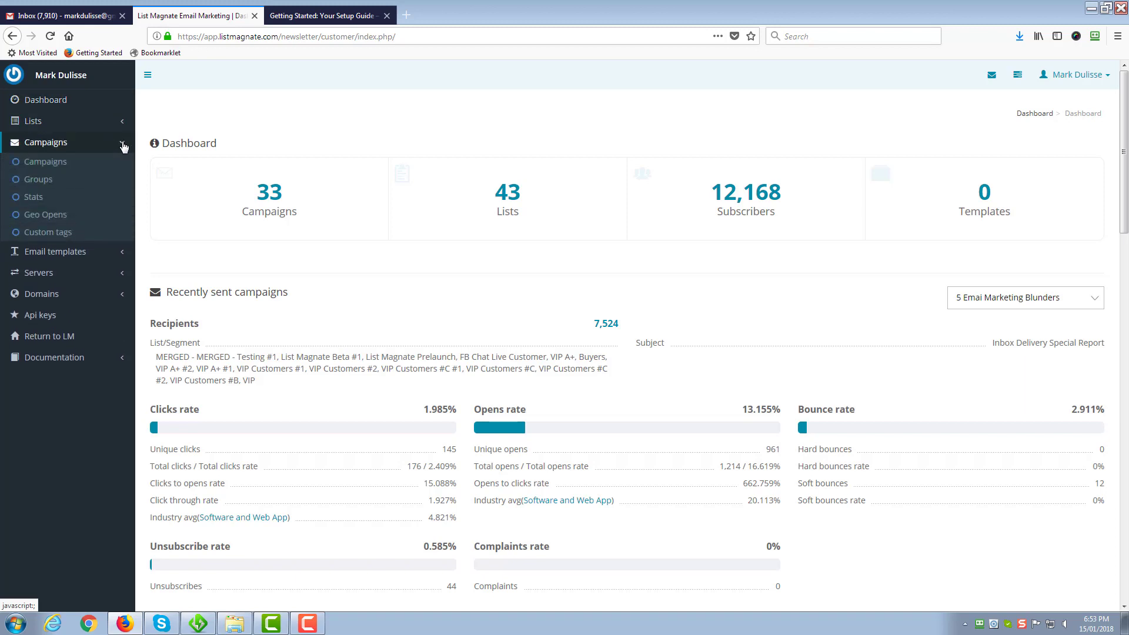
pyautogui.click(124, 146)
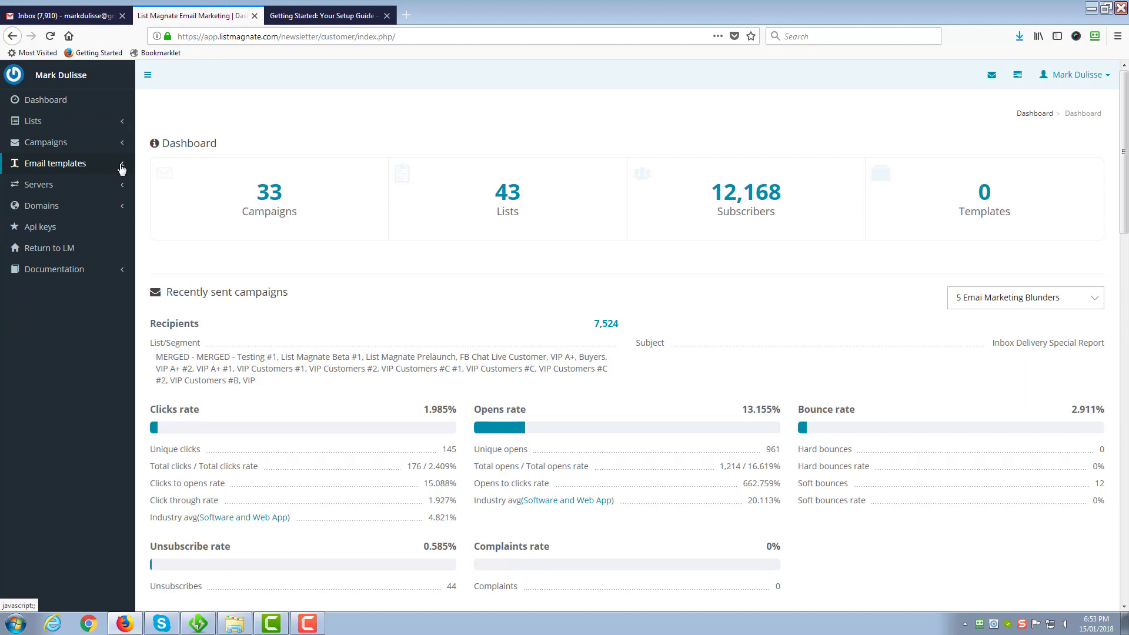
pyautogui.click(122, 167)
pyautogui.click(122, 167)
pyautogui.click(120, 185)
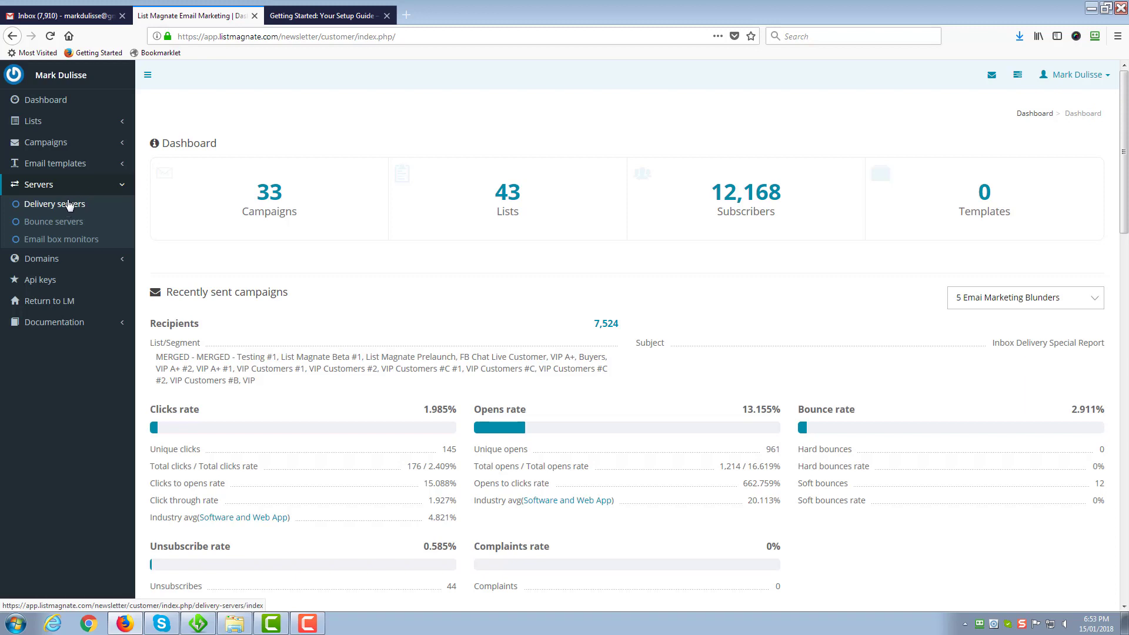
pyautogui.click(122, 188)
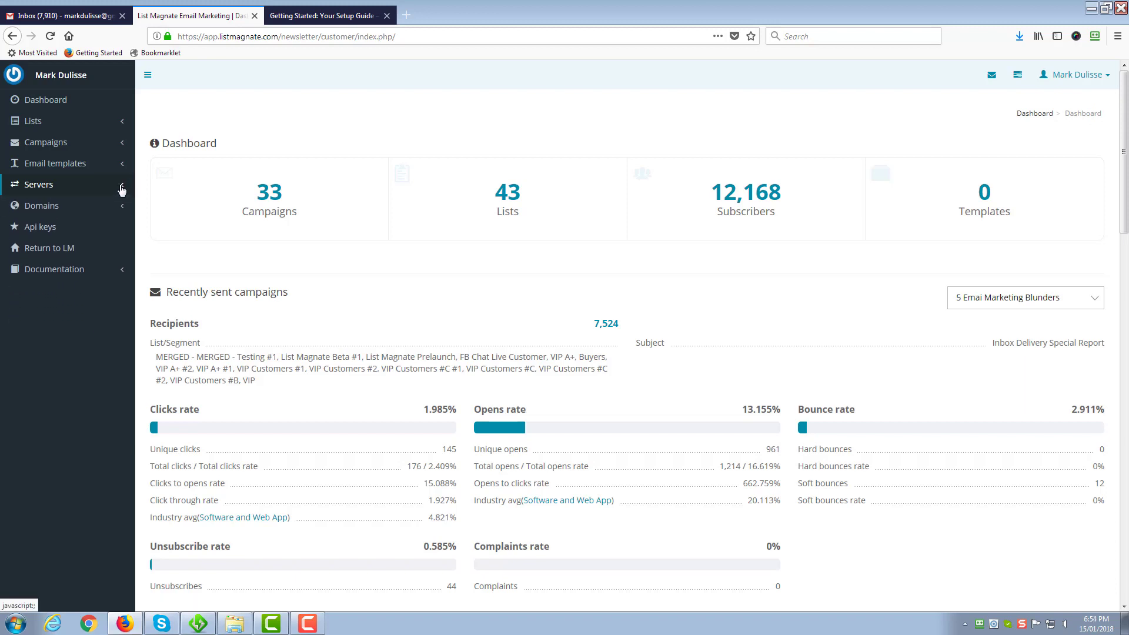
# Create and save a new sending domain named mydomain.com.
pyautogui.click(95, 207)
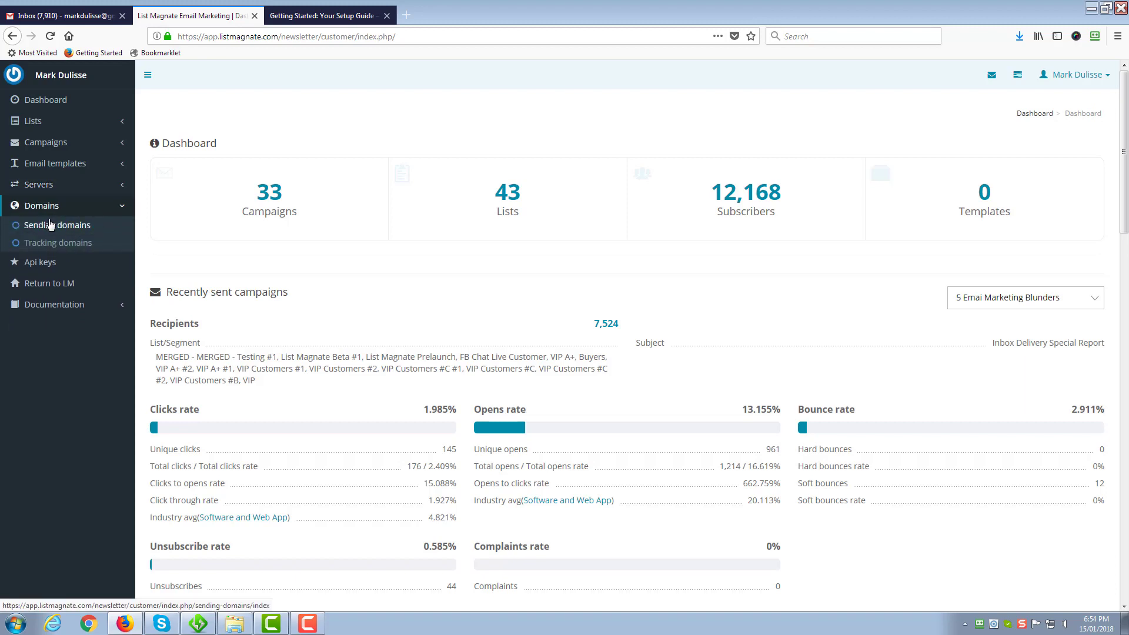
pyautogui.click(55, 226)
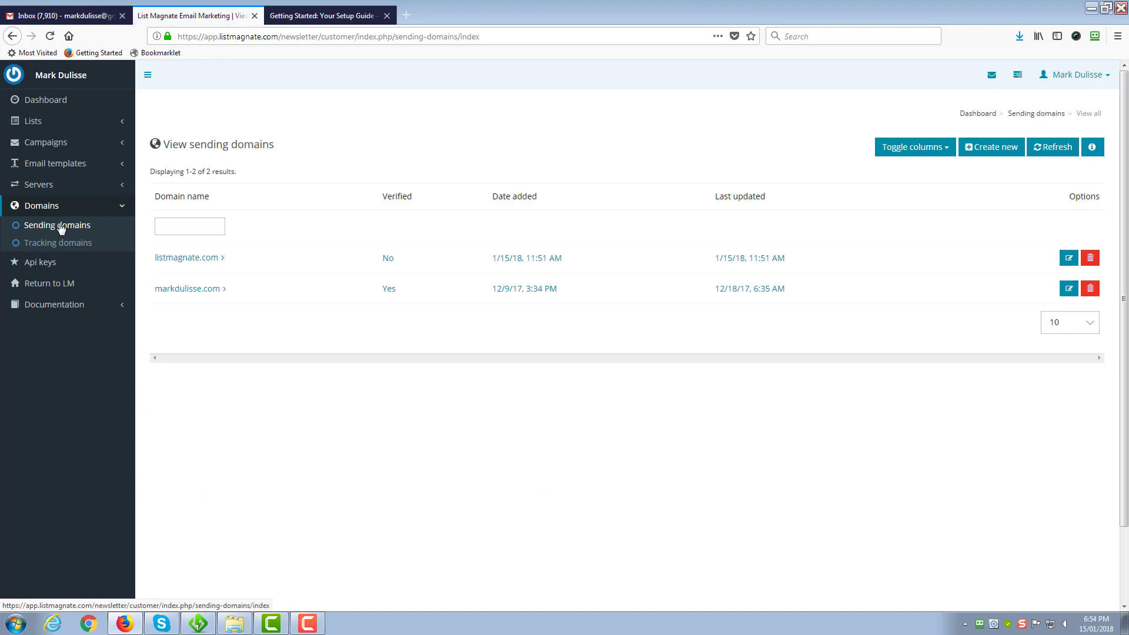
pyautogui.click(998, 151)
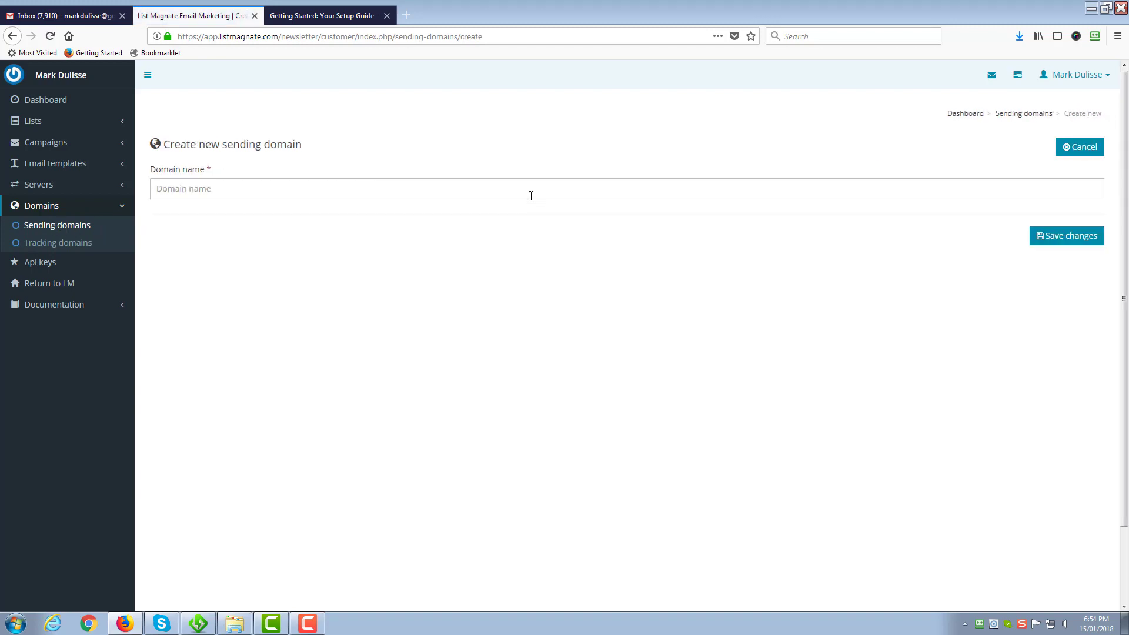
pyautogui.click(498, 191)
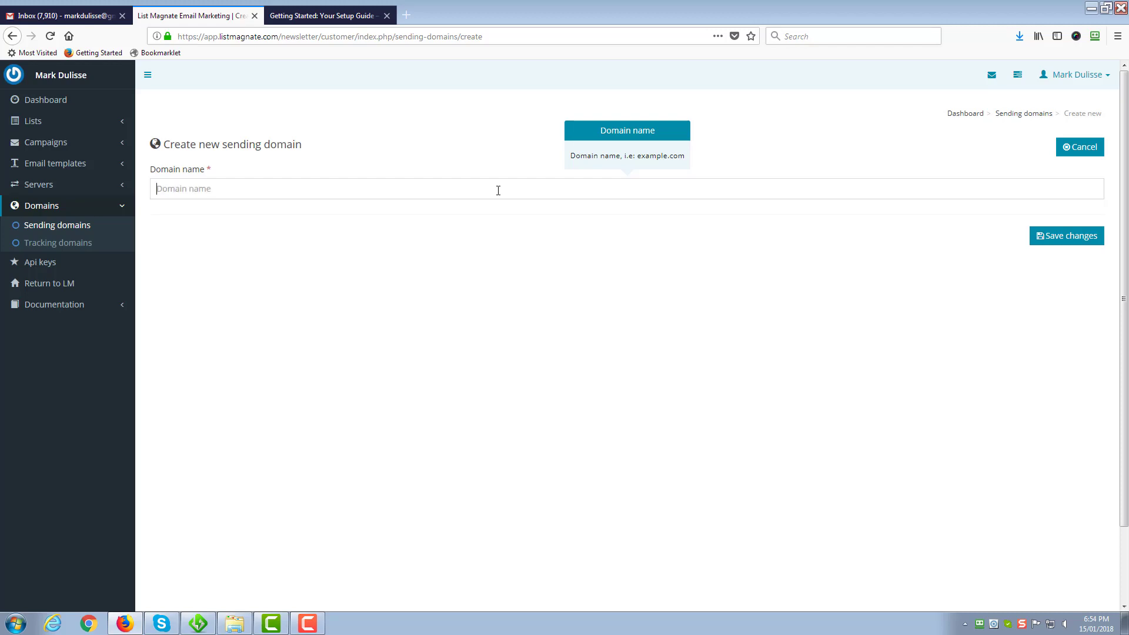
pyautogui.write('mydomain.com')
pyautogui.click(1067, 237)
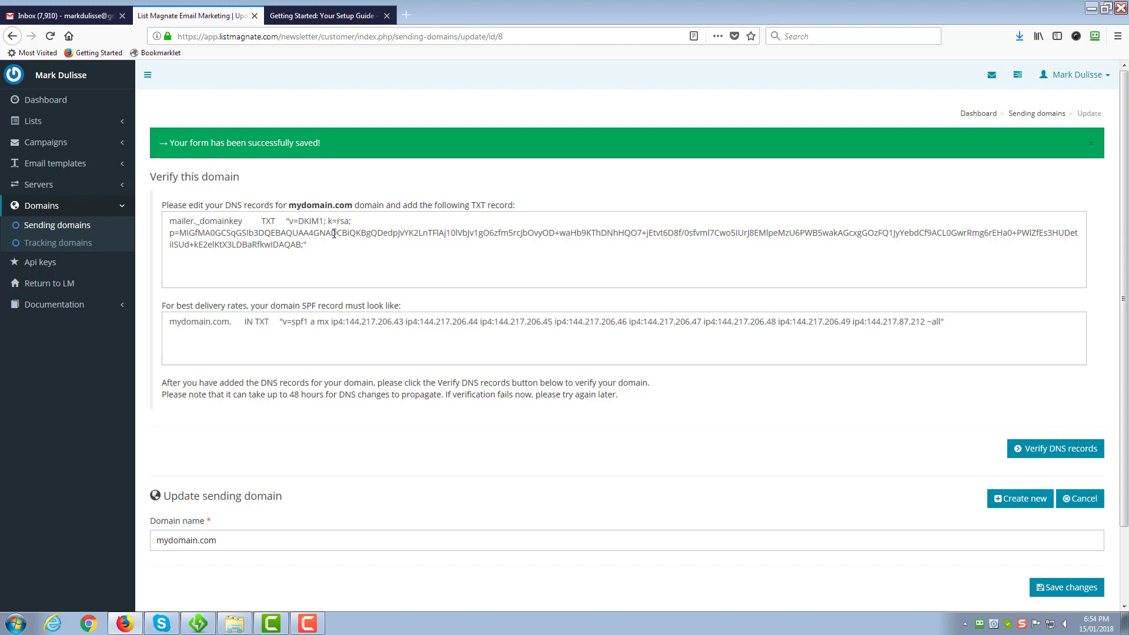
# Examine the DKIM TXT record and the SPF record required to verify mydomain.com.
pyautogui.moveTo(356, 240); pyautogui.dragTo(194, 225)
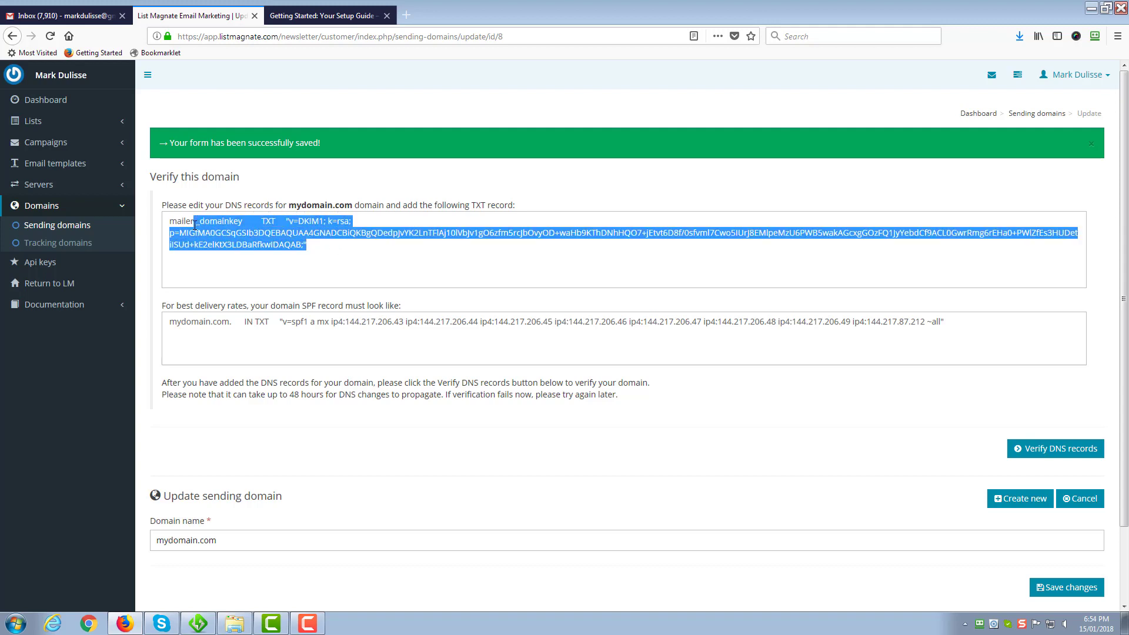
pyautogui.click(196, 226)
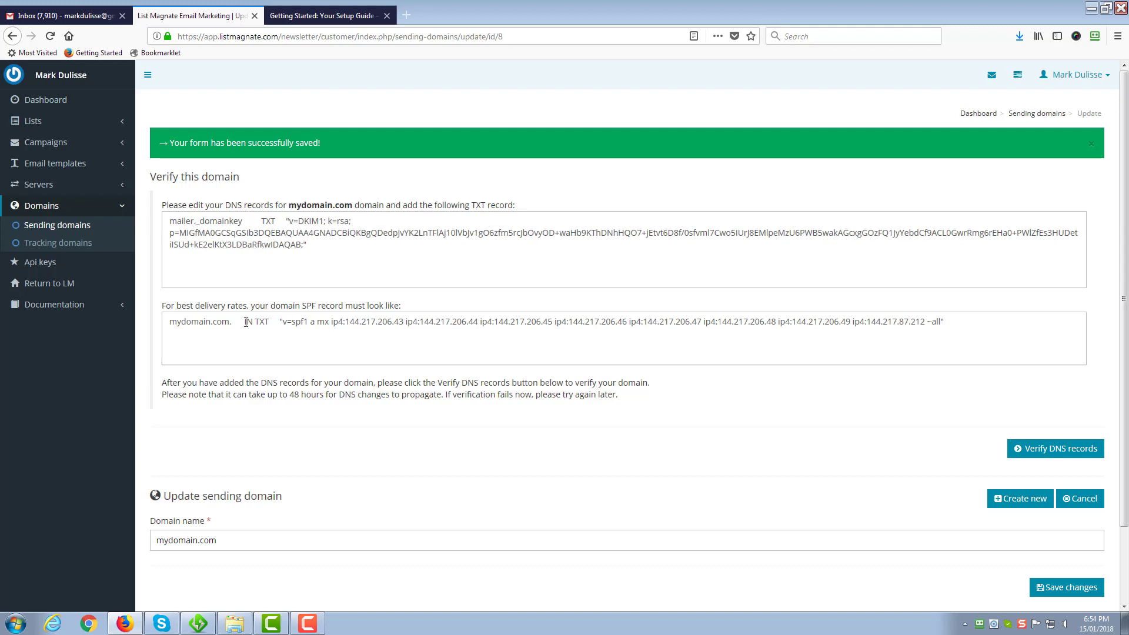
pyautogui.tripleClick(341, 255)
pyautogui.moveTo(1001, 319); pyautogui.dragTo(141, 301)
pyautogui.moveTo(341, 265); pyautogui.dragTo(158, 214)
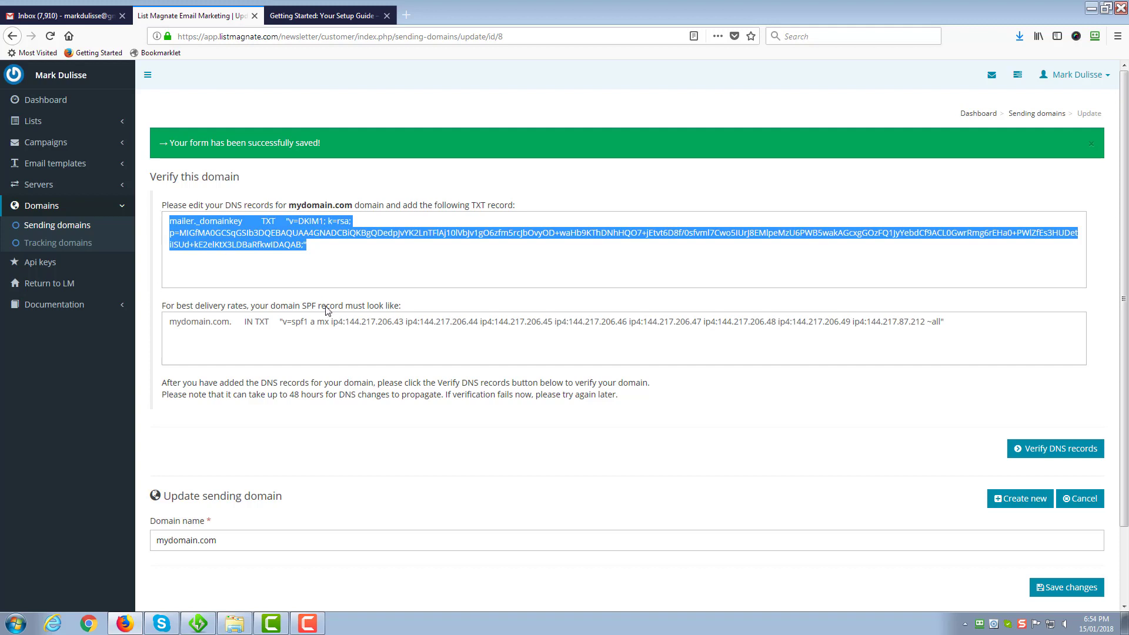
pyautogui.moveTo(959, 334); pyautogui.dragTo(263, 292)
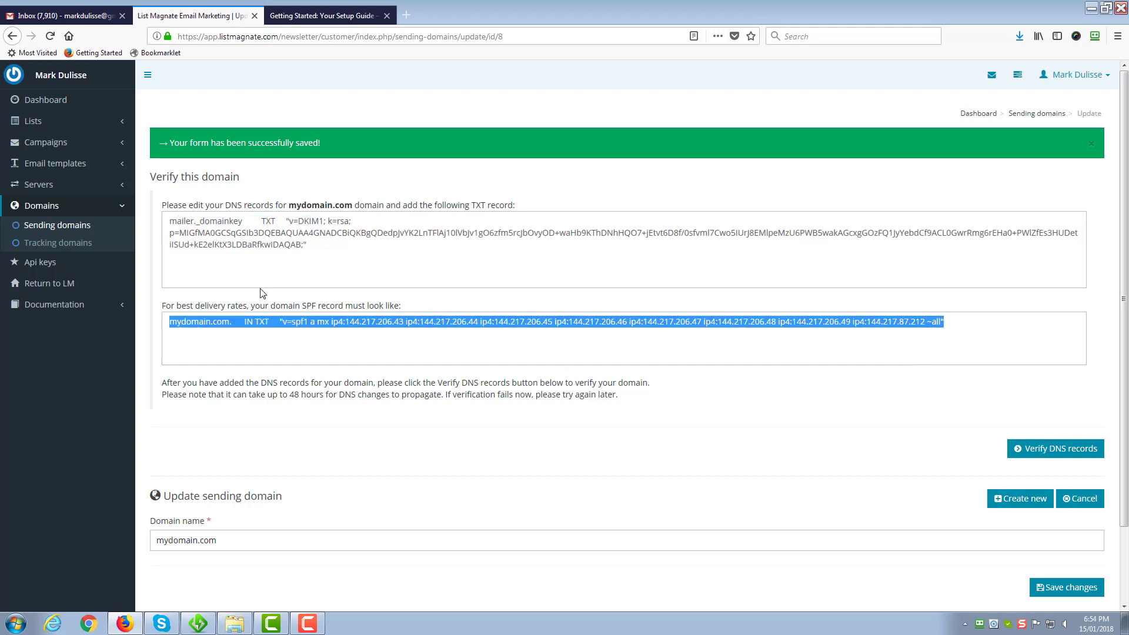
pyautogui.tripleClick(369, 247)
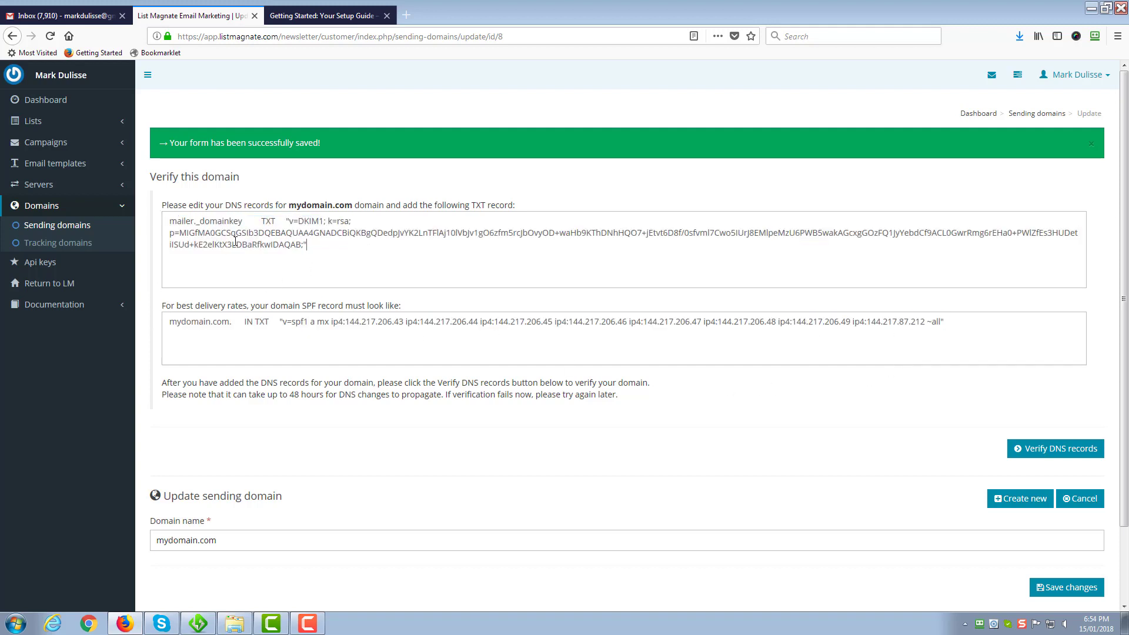
# Highlight and review the full SPF entry and DKIM entry for mydomain.com on its verification page.
pyautogui.moveTo(951, 335); pyautogui.dragTo(207, 350)
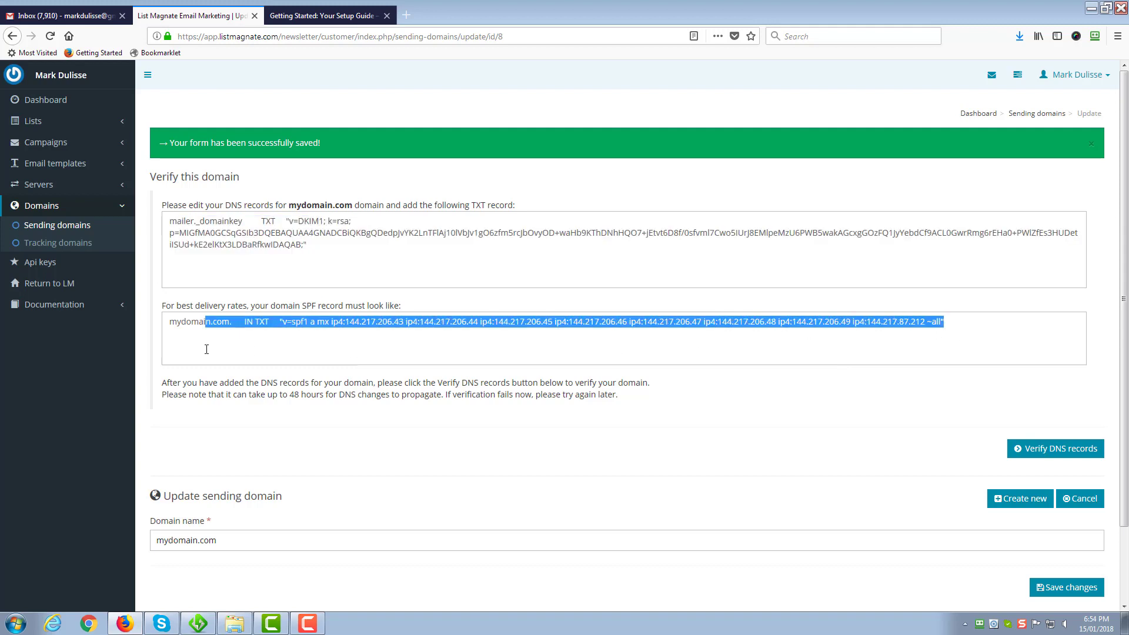
pyautogui.click(197, 350)
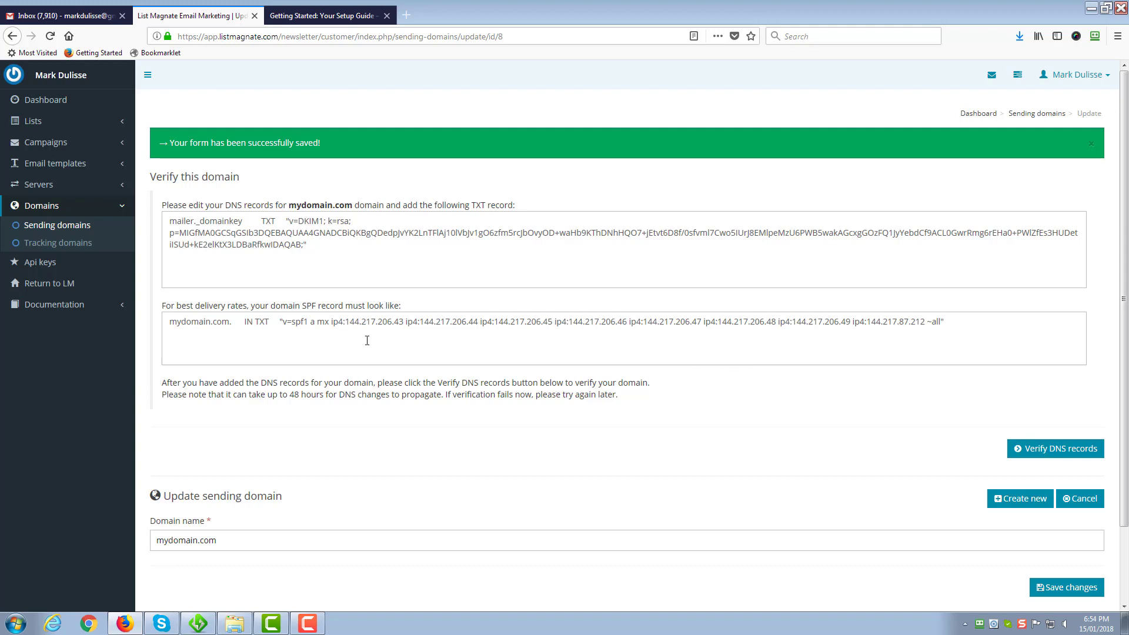
pyautogui.moveTo(443, 276); pyautogui.dragTo(115, 191)
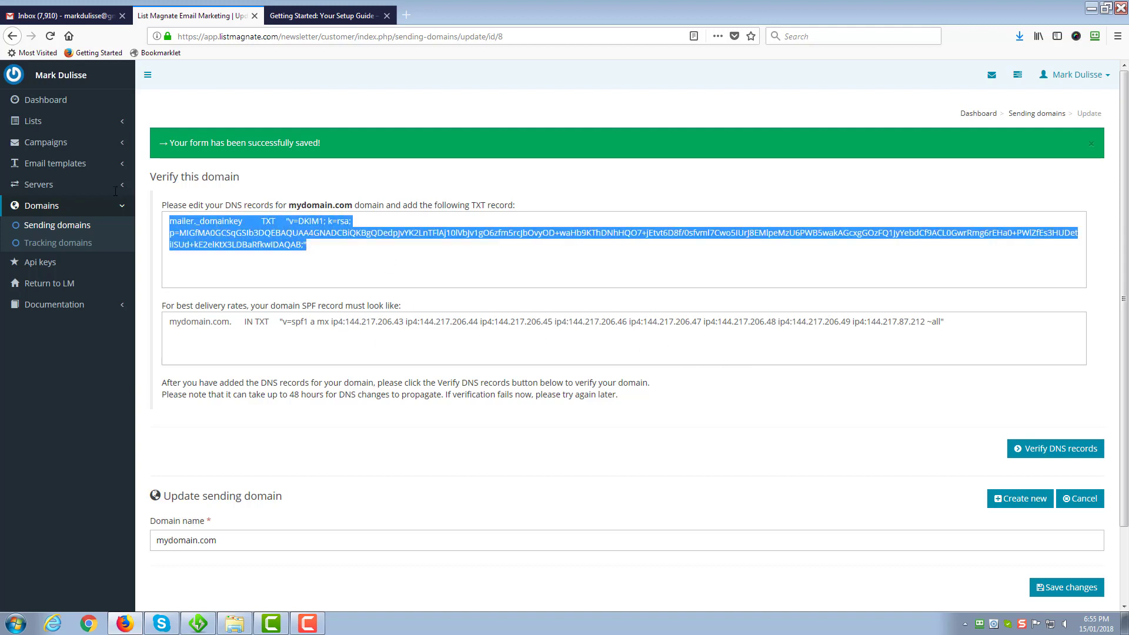
pyautogui.click(764, 342)
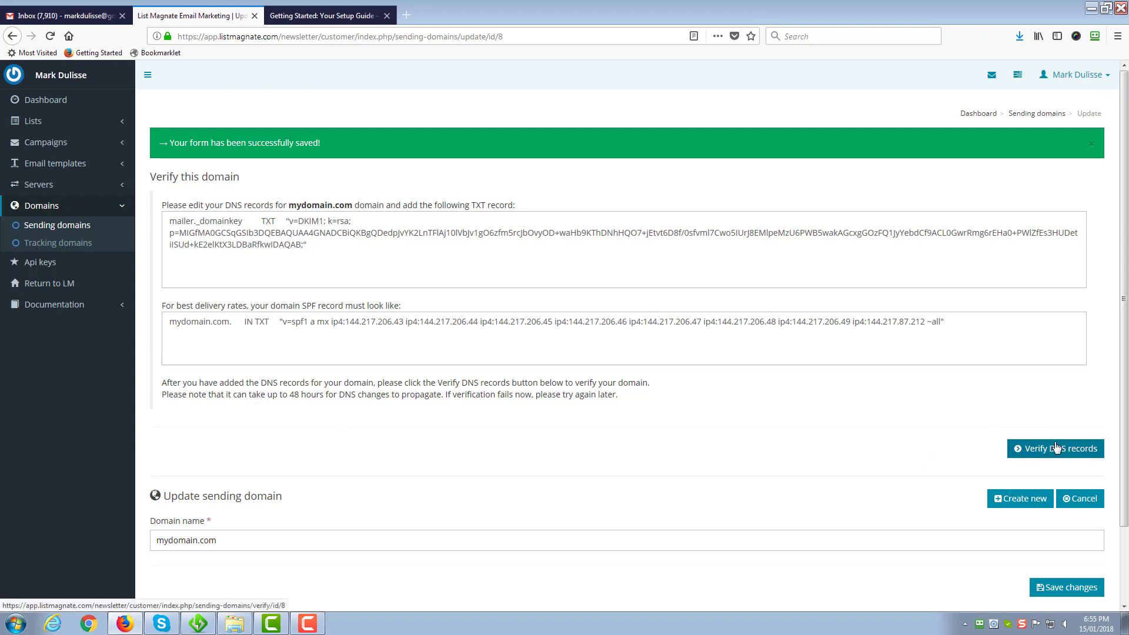
# Delete mydomain.com from the sending domains list and confirm the deletion.
pyautogui.click(44, 228)
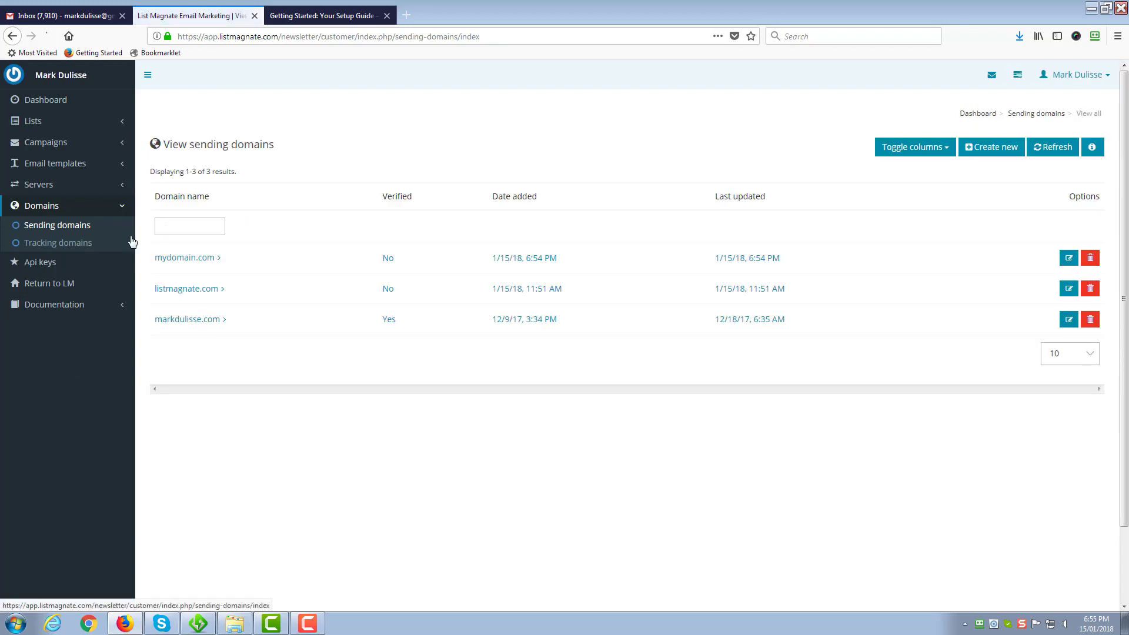
pyautogui.click(1090, 258)
pyautogui.click(554, 284)
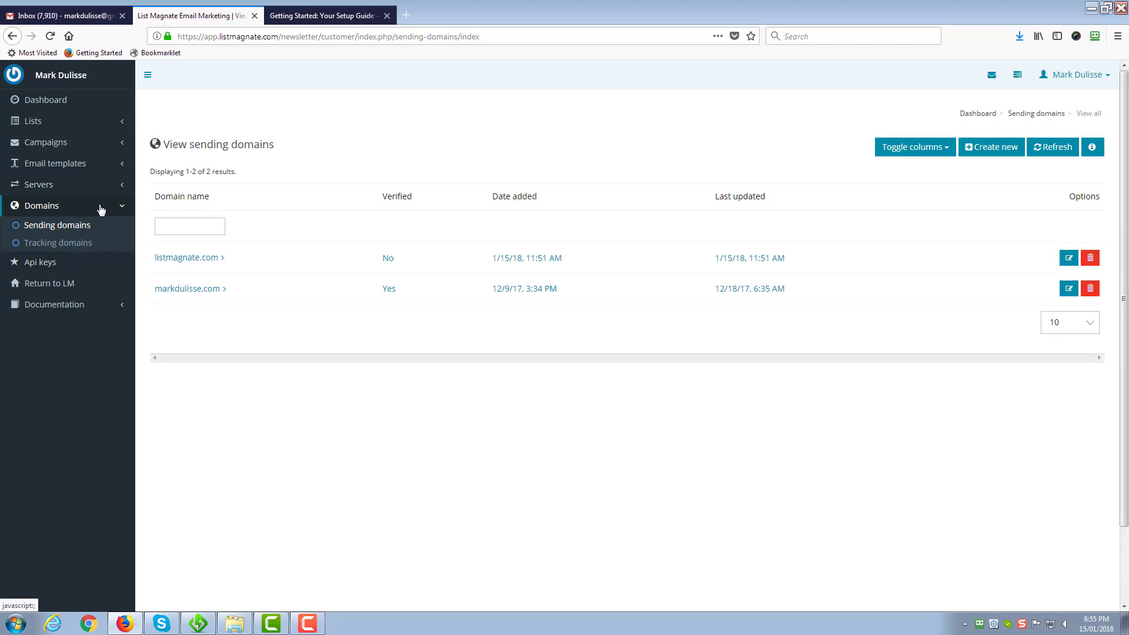
# View the API keys list, and return to List Magnate to examine its autoresponder integrations.
pyautogui.click(120, 209)
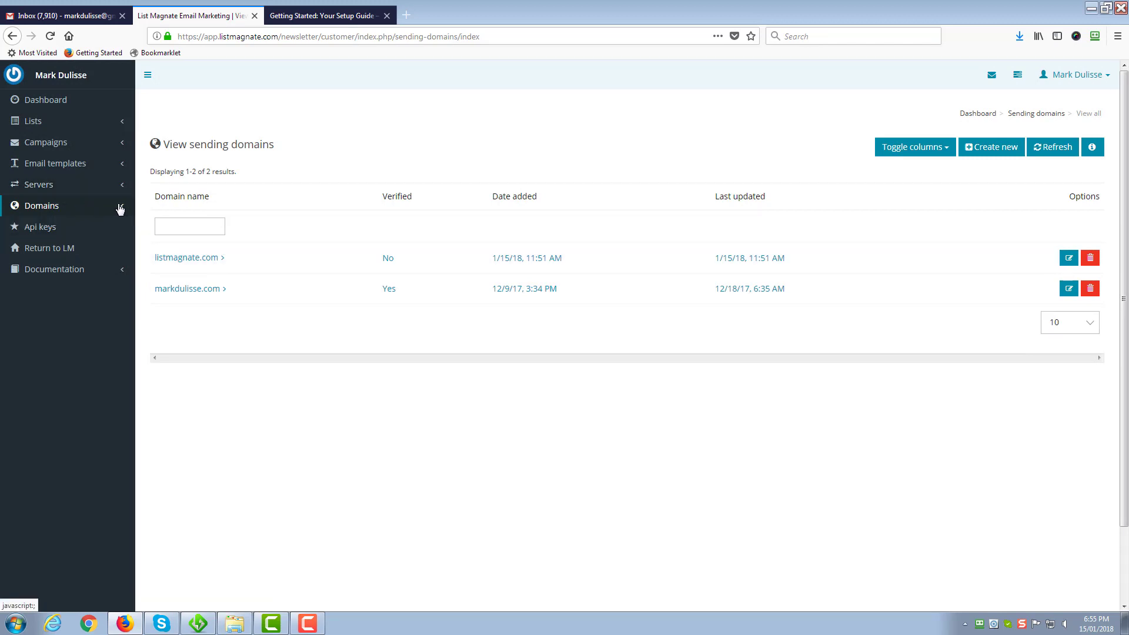
pyautogui.click(49, 227)
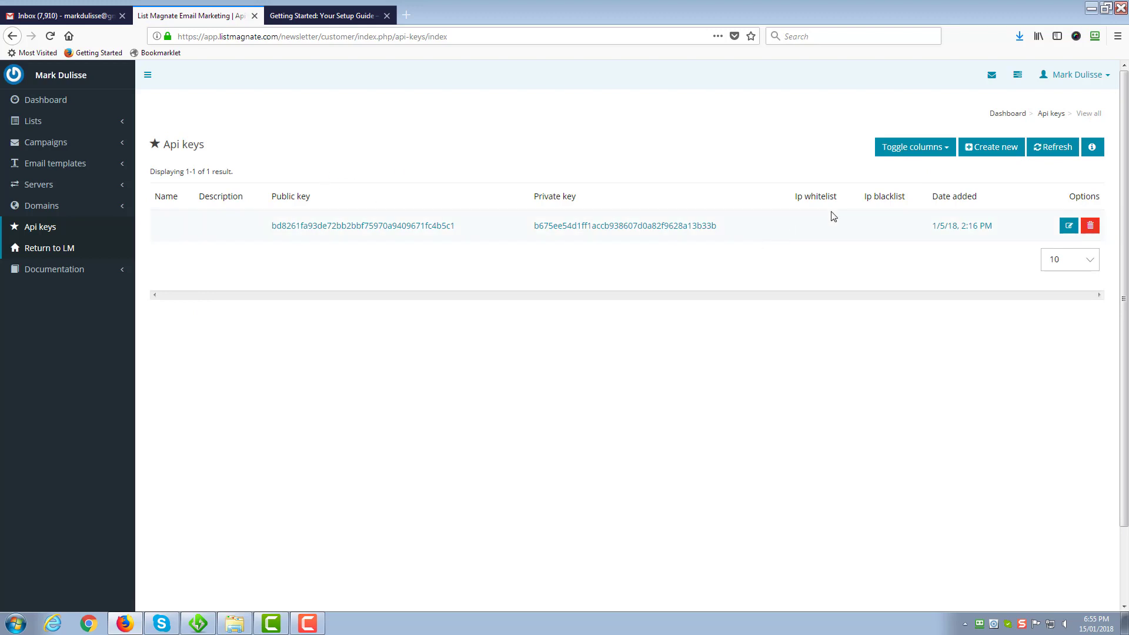
pyautogui.click(37, 248)
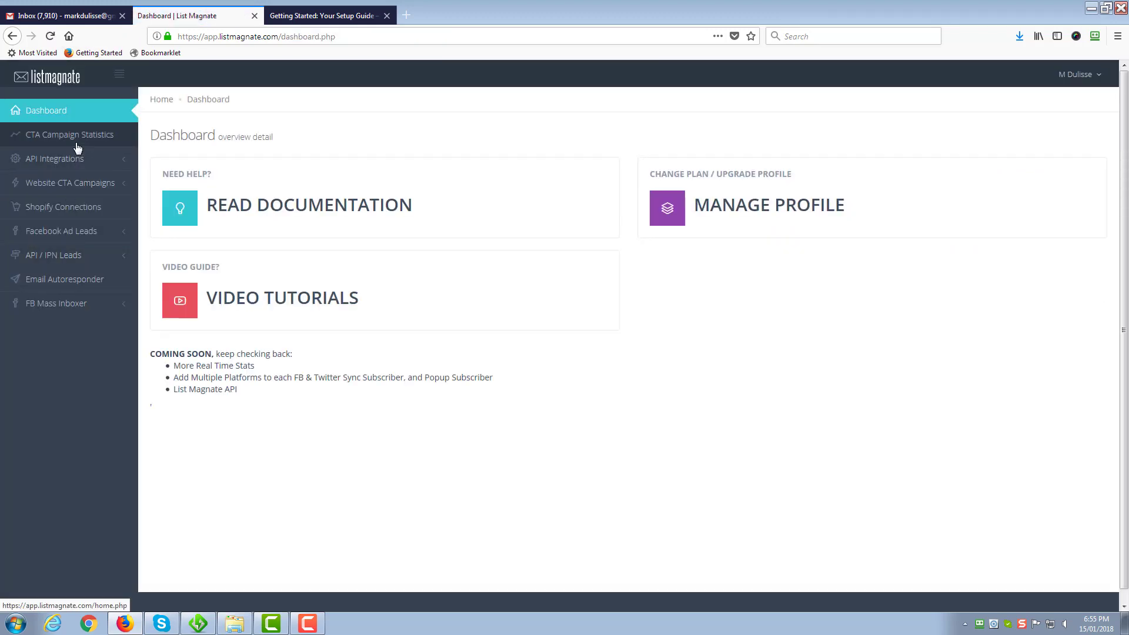
pyautogui.click(67, 162)
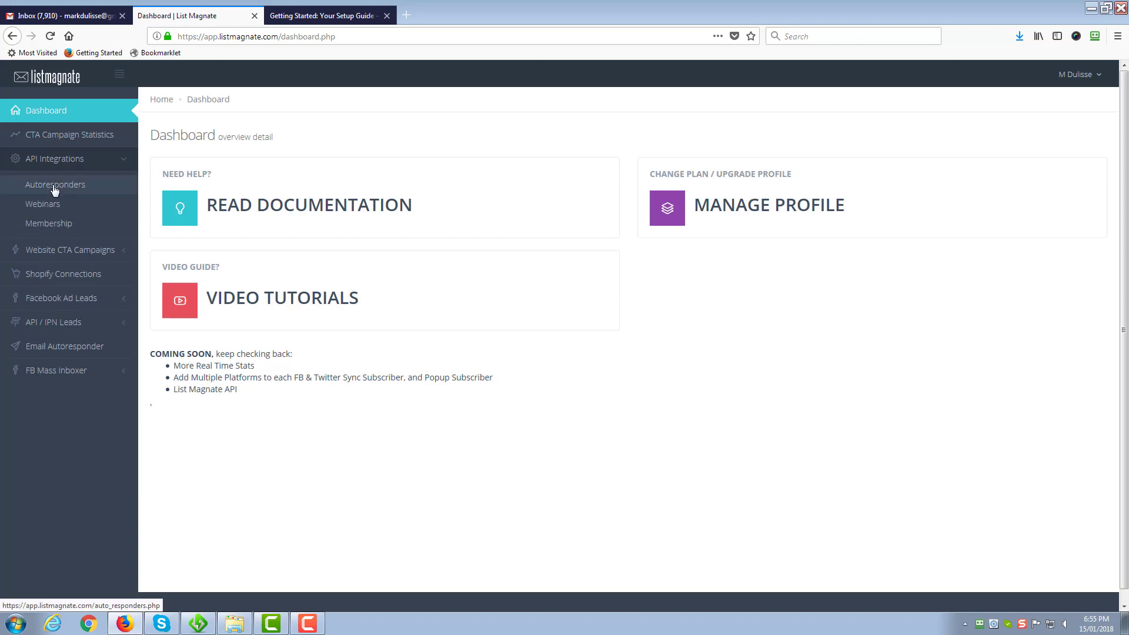
pyautogui.click(54, 186)
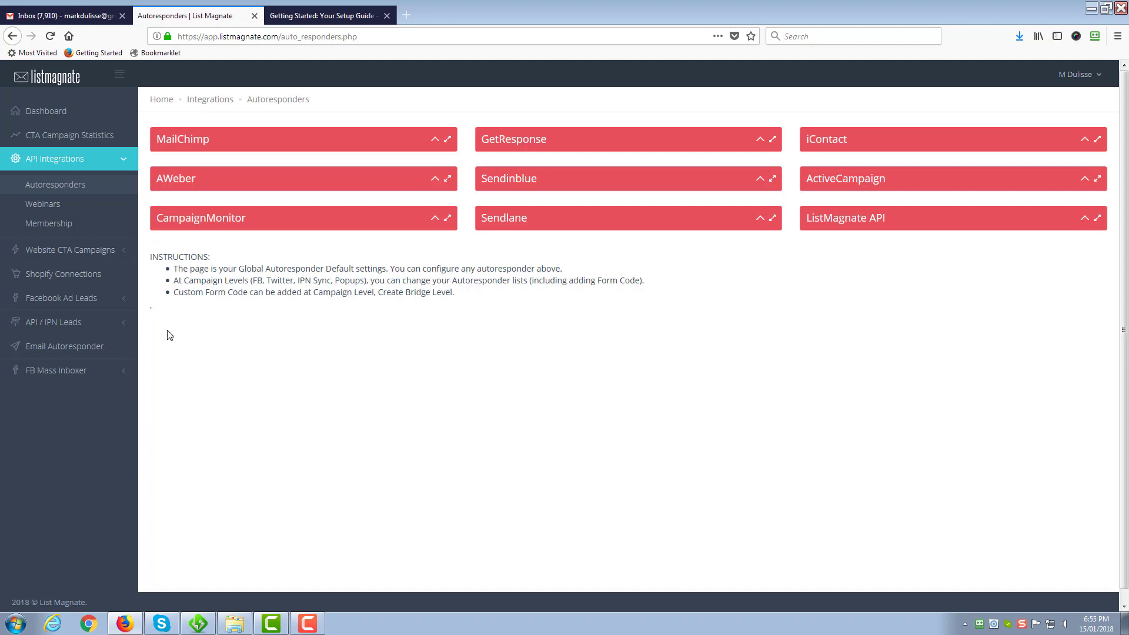
# Reopen the Email Autoresponder and start creating a new mailing list.
pyautogui.click(77, 346)
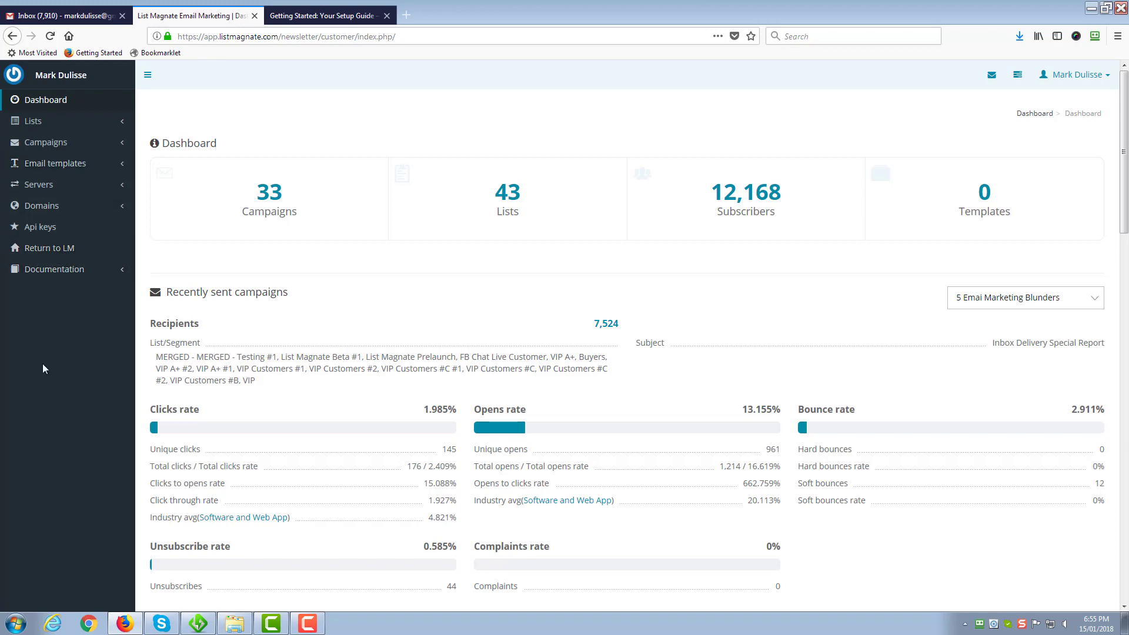
pyautogui.click(122, 124)
pyautogui.click(33, 141)
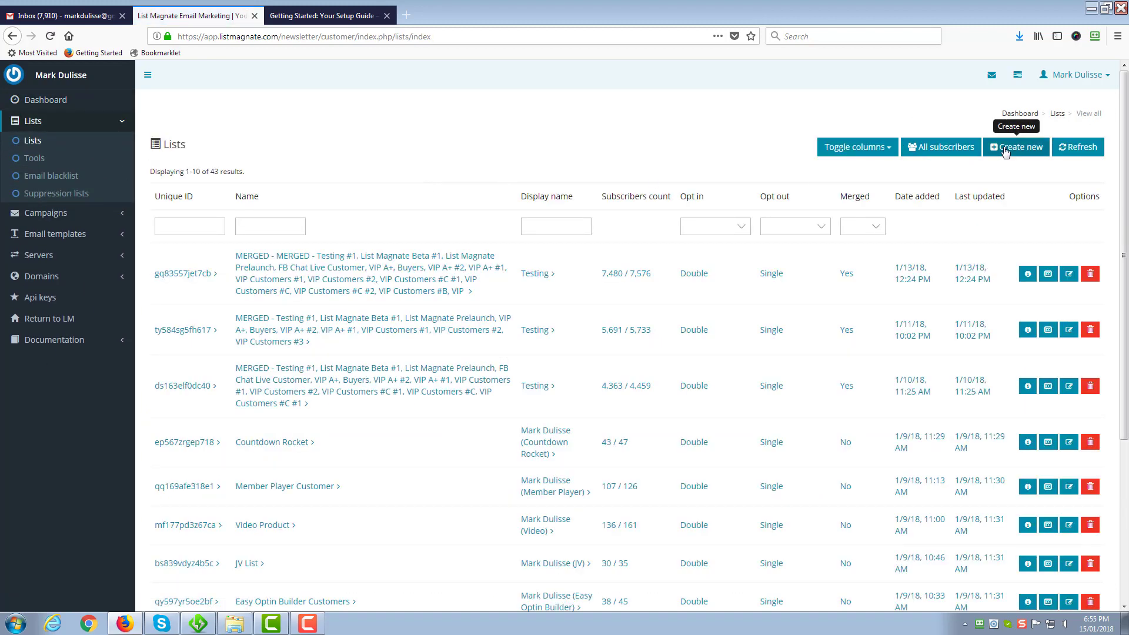
pyautogui.click(1006, 149)
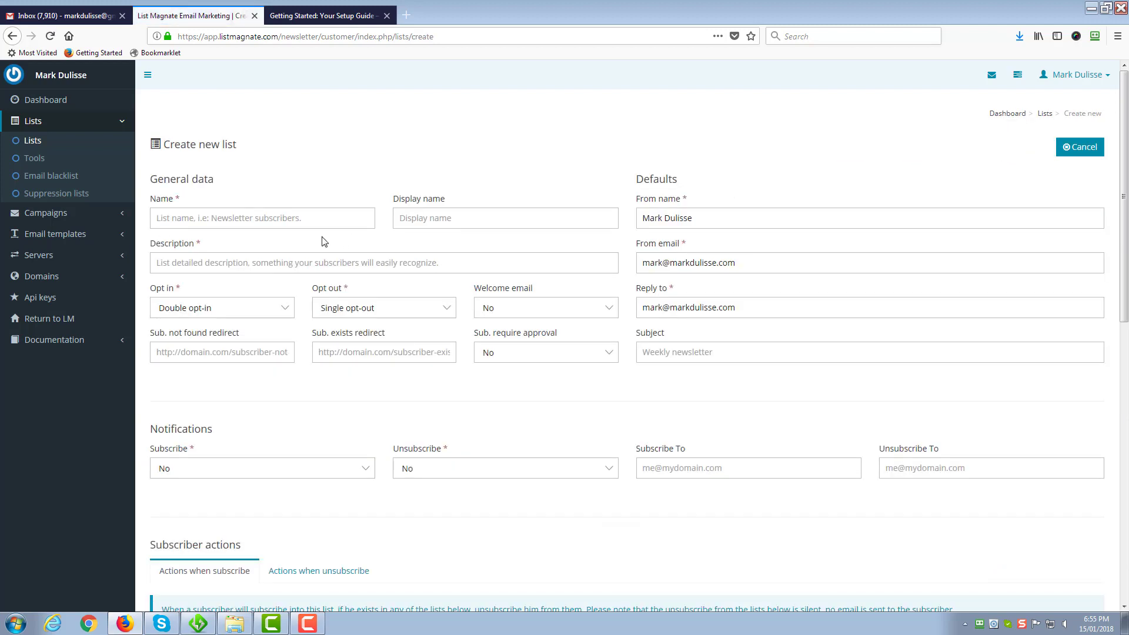
# Examine the Name, Display name and From name fields of the new list form.
pyautogui.click(309, 226)
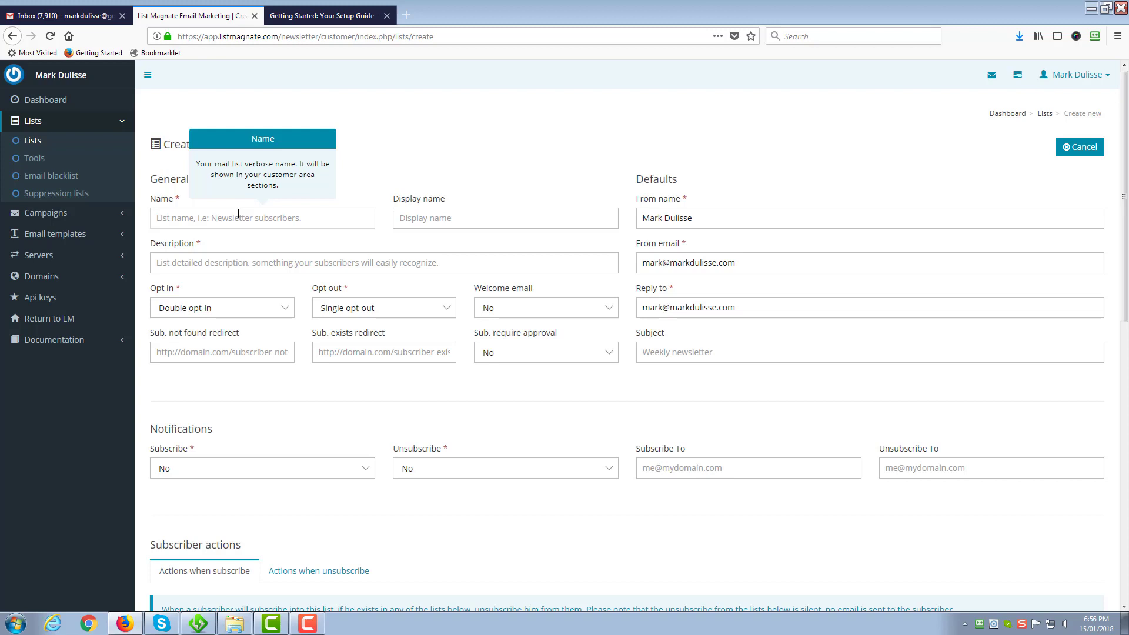
pyautogui.click(260, 216)
pyautogui.click(439, 219)
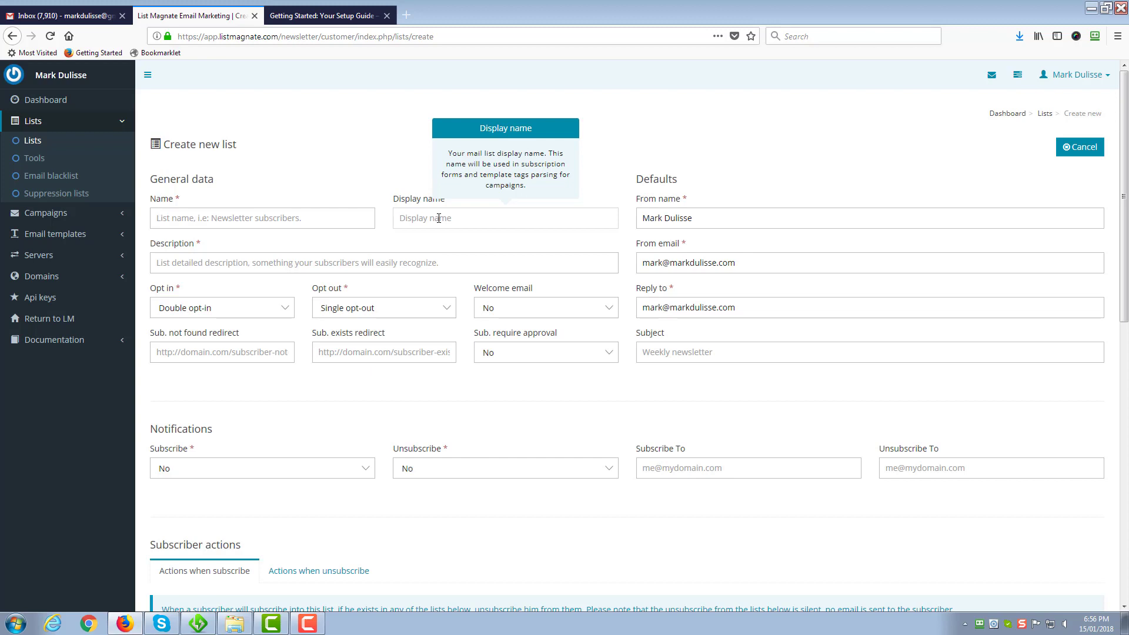
pyautogui.click(665, 219)
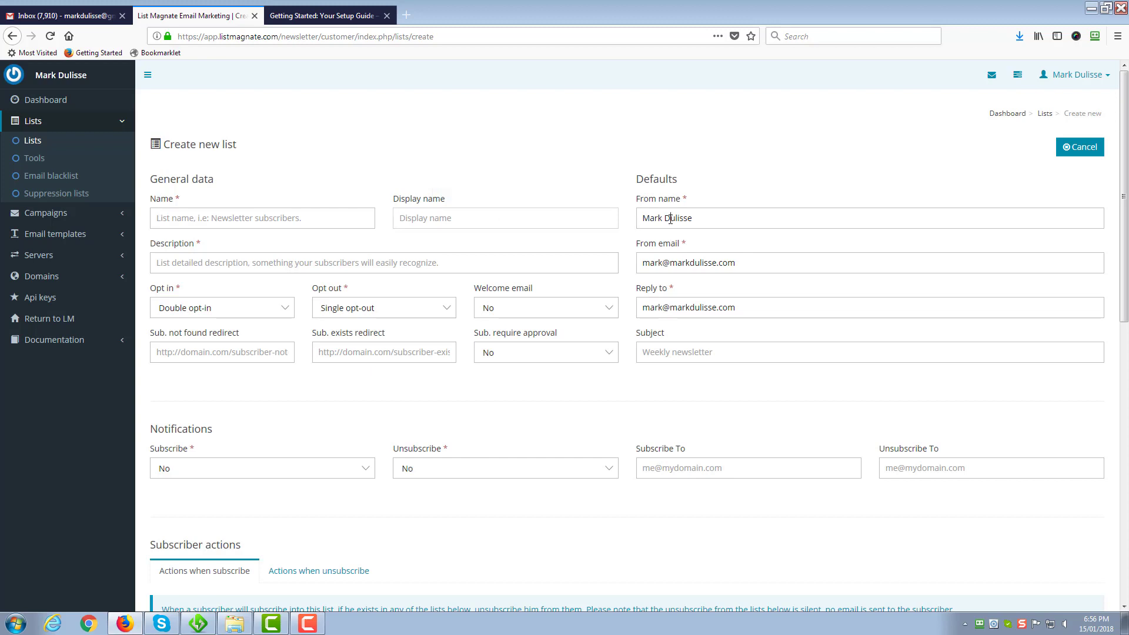
pyautogui.tripleClick(708, 218)
pyautogui.click(615, 188)
# Examine the domain part of the From email and Reply to addresses, and reveal the Domains options for reference.
pyautogui.moveTo(742, 264); pyautogui.dragTo(628, 267)
pyautogui.click(618, 246)
pyautogui.moveTo(741, 263); pyautogui.dragTo(671, 269)
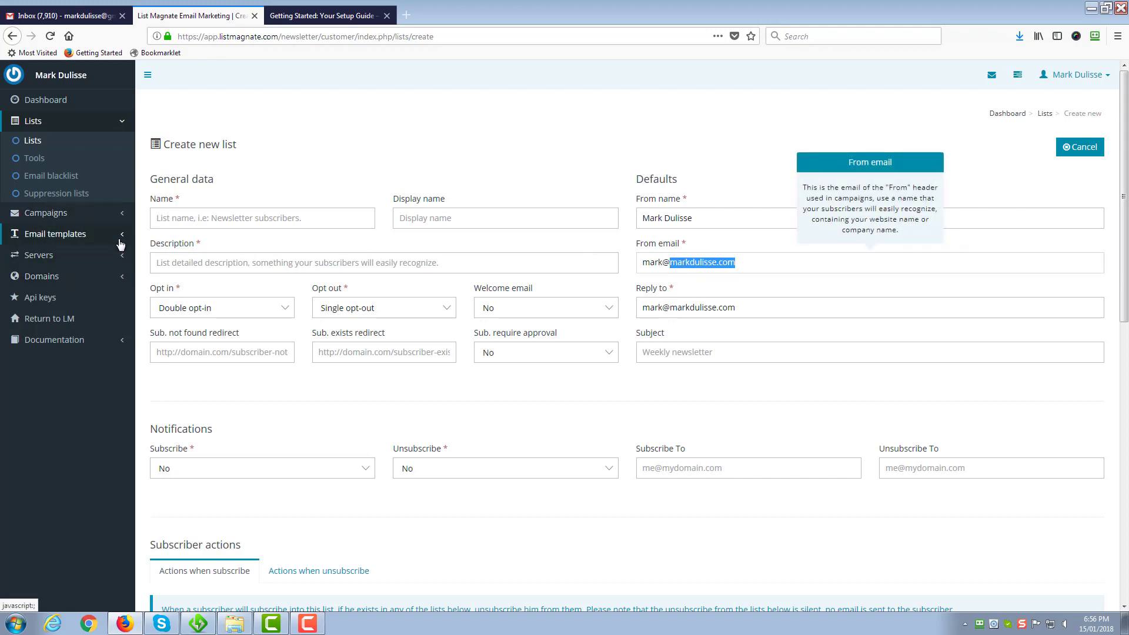
pyautogui.click(116, 279)
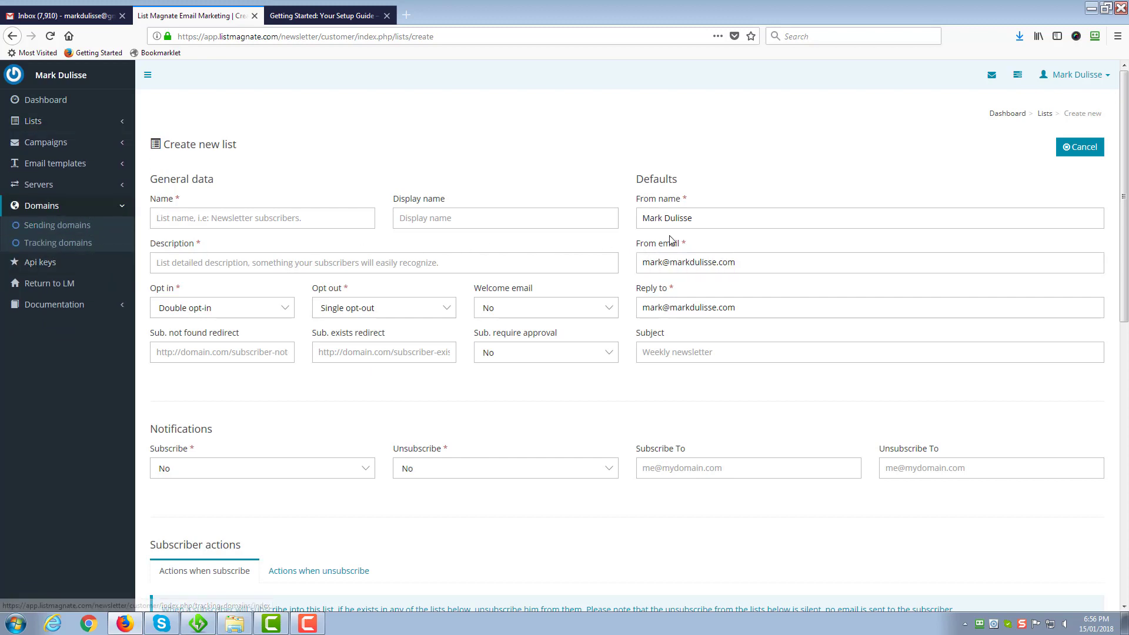
pyautogui.moveTo(740, 262); pyautogui.dragTo(669, 263)
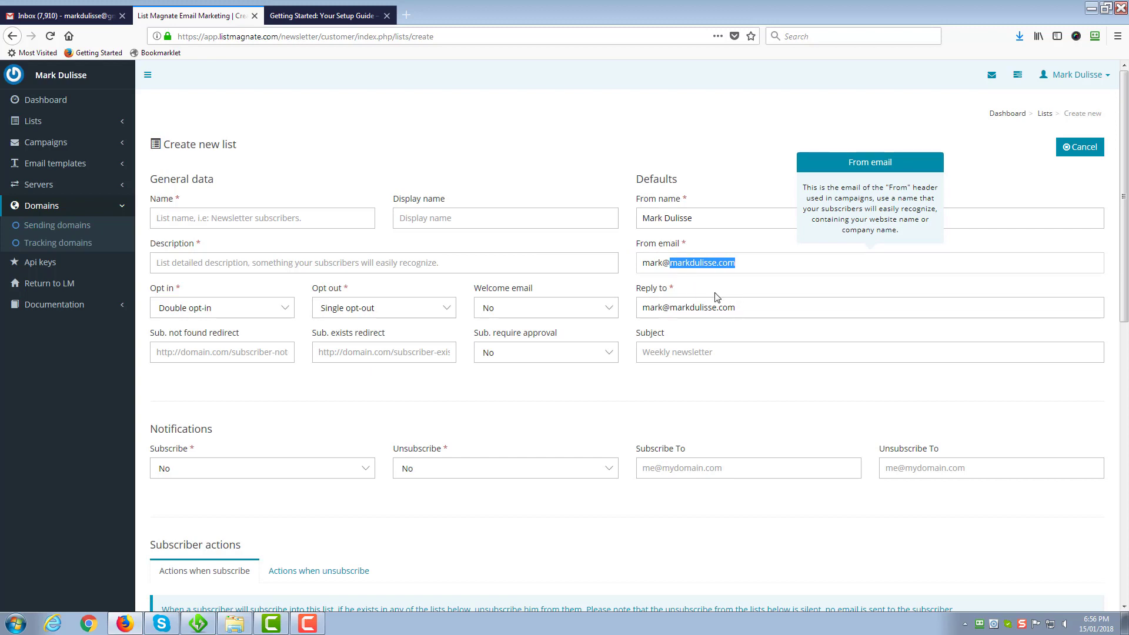
pyautogui.moveTo(737, 306); pyautogui.dragTo(675, 307)
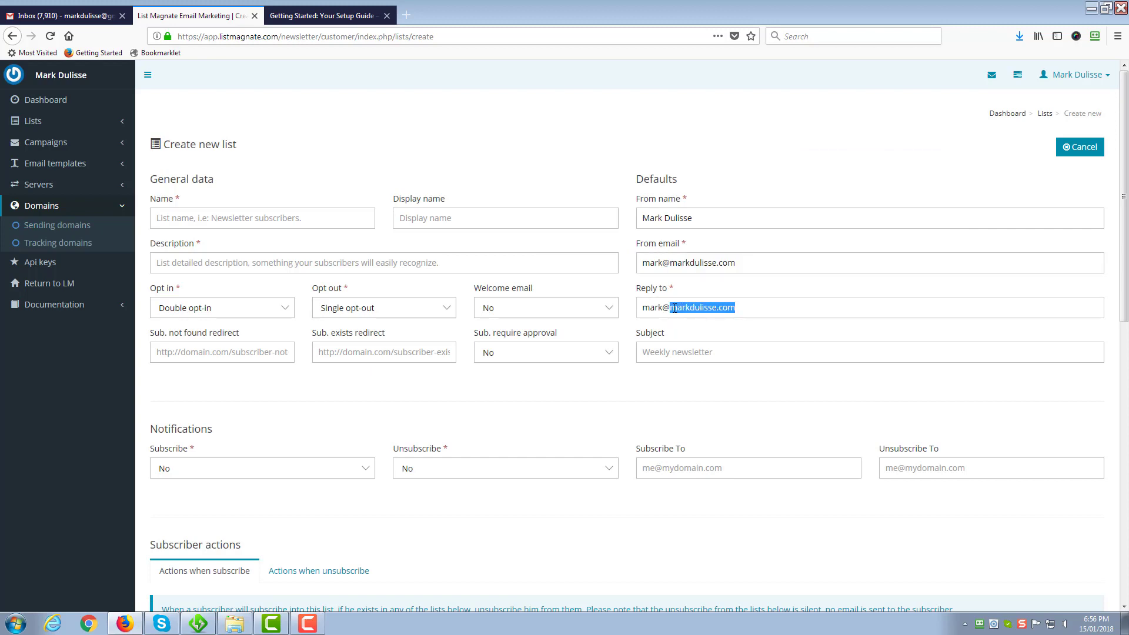
pyautogui.click(582, 383)
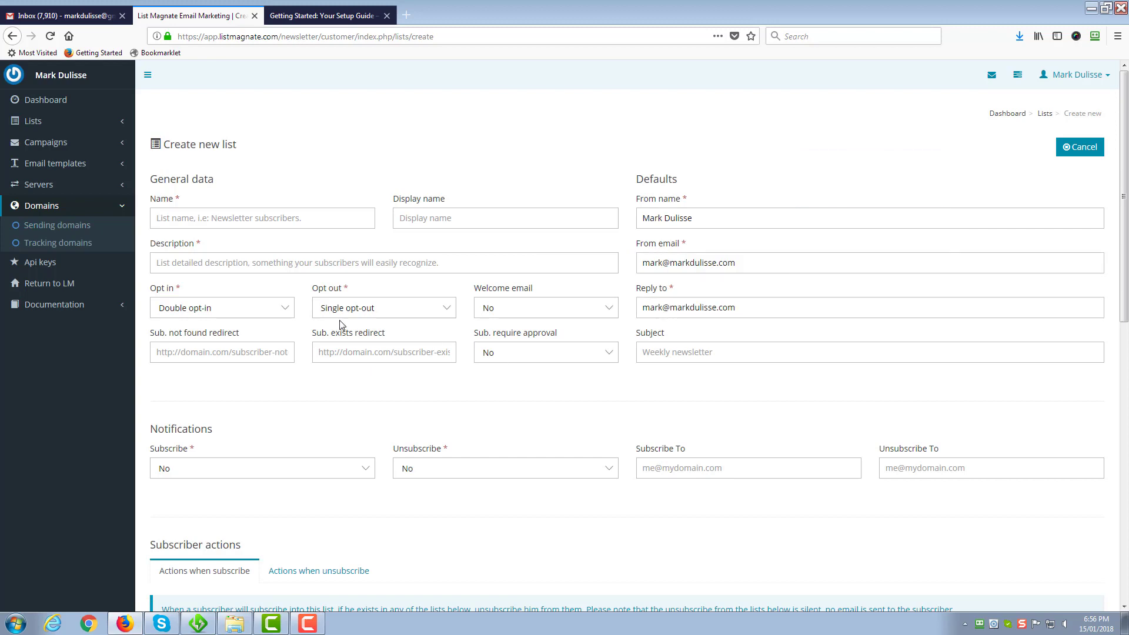
# Review the Opt in, Opt out, Welcome email and default Subject settings, keeping Single opt-out and no welcome email.
pyautogui.click(284, 309)
pyautogui.click(284, 306)
pyautogui.click(408, 315)
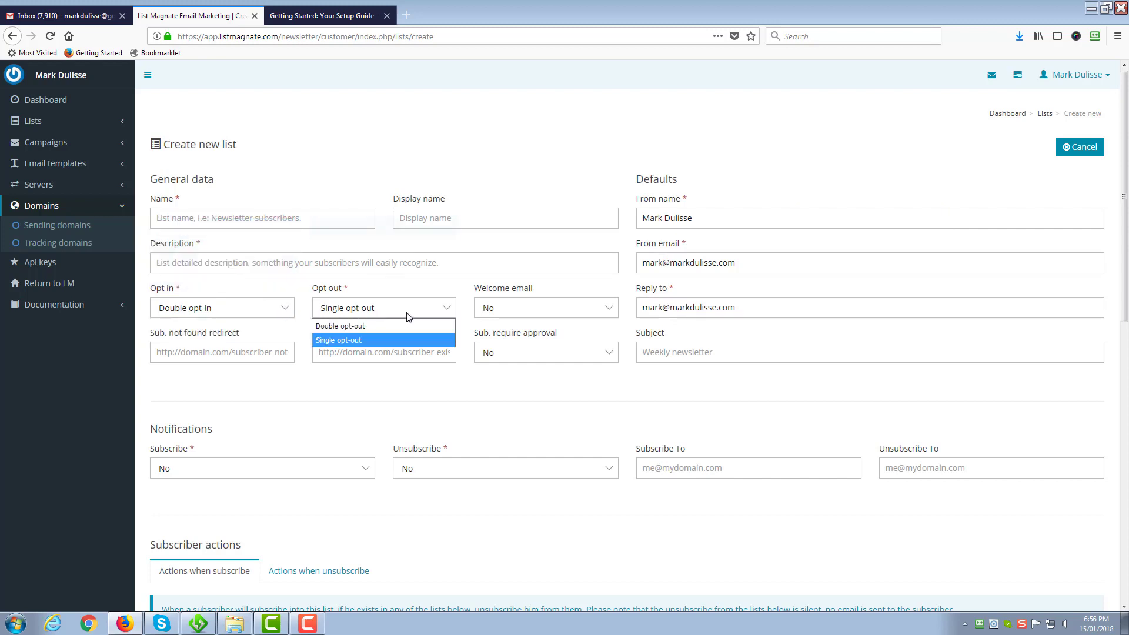
pyautogui.click(394, 341)
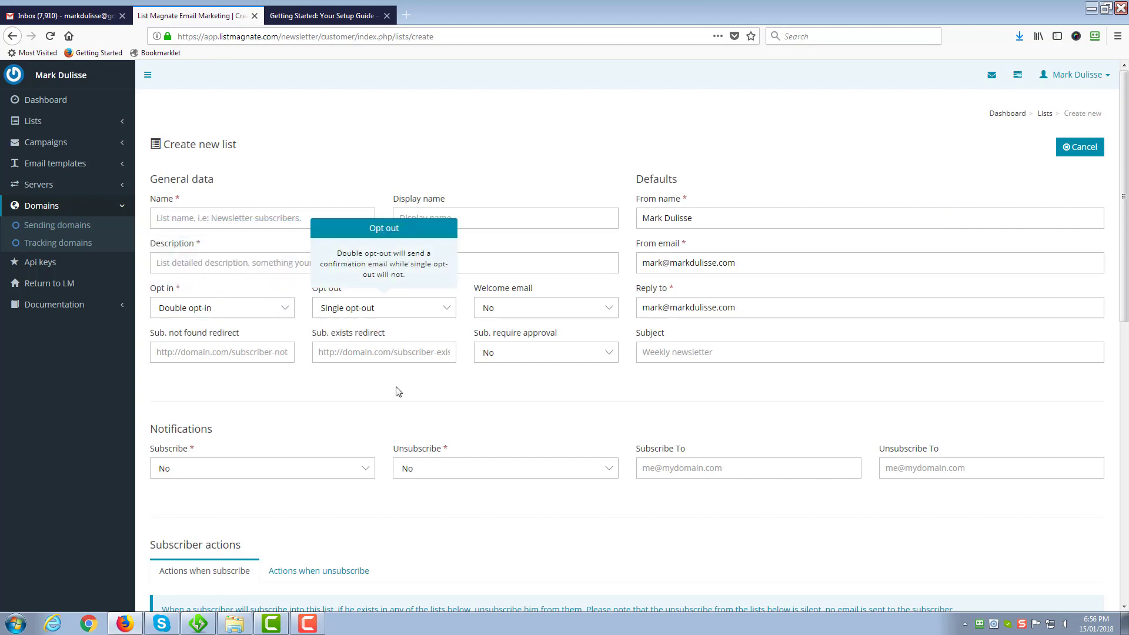
pyautogui.click(538, 317)
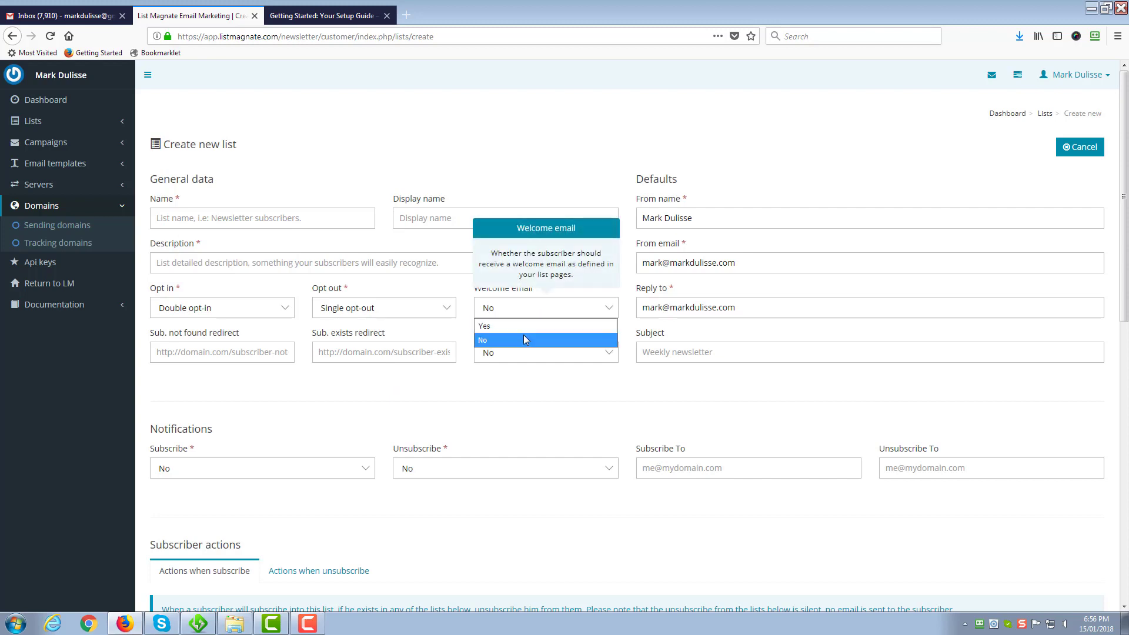
pyautogui.click(523, 336)
pyautogui.click(684, 354)
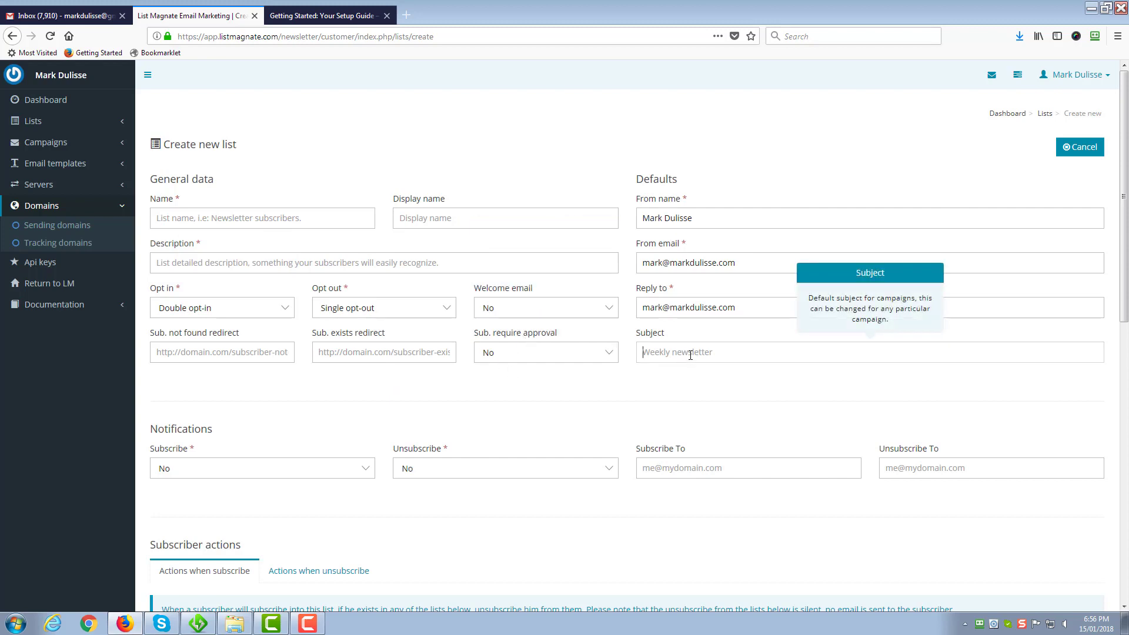
pyautogui.click(582, 396)
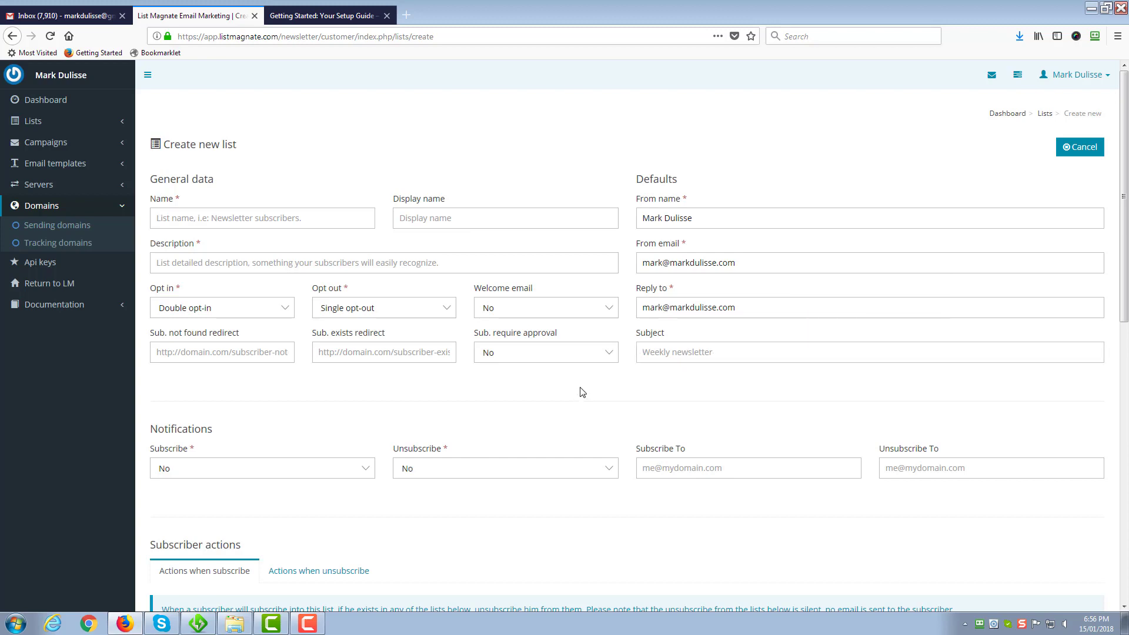
# Review the list's notifications, subscriber actions and company details, including the Website and Address format fields.
pyautogui.scroll(-2, 582, 392)
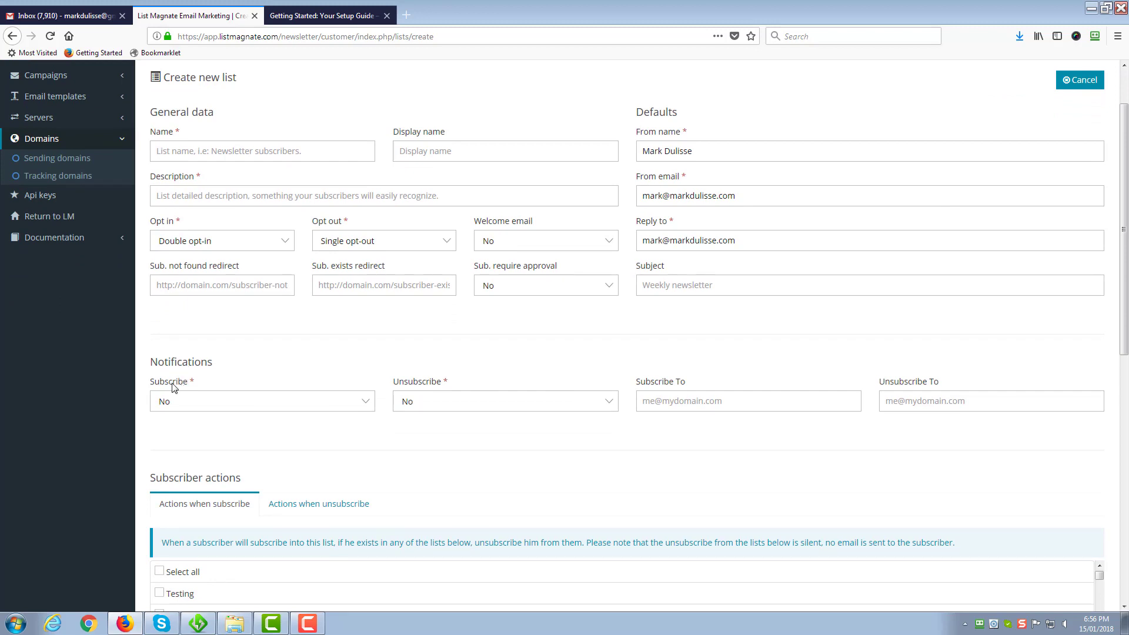
pyautogui.scroll(-4, 452, 343)
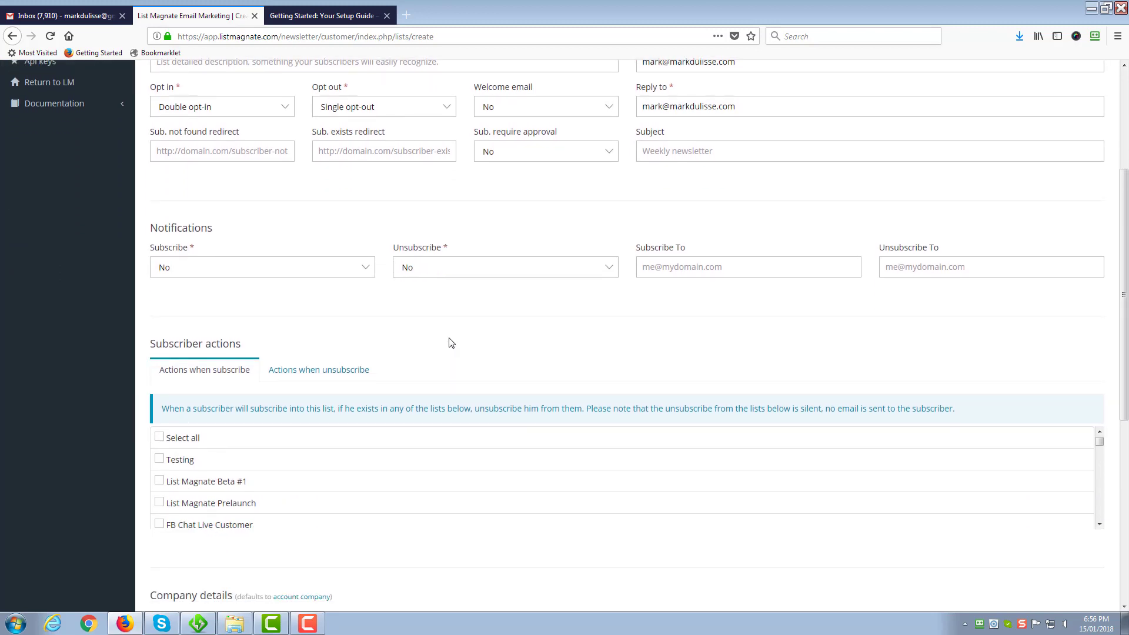
pyautogui.scroll(-2, 497, 311)
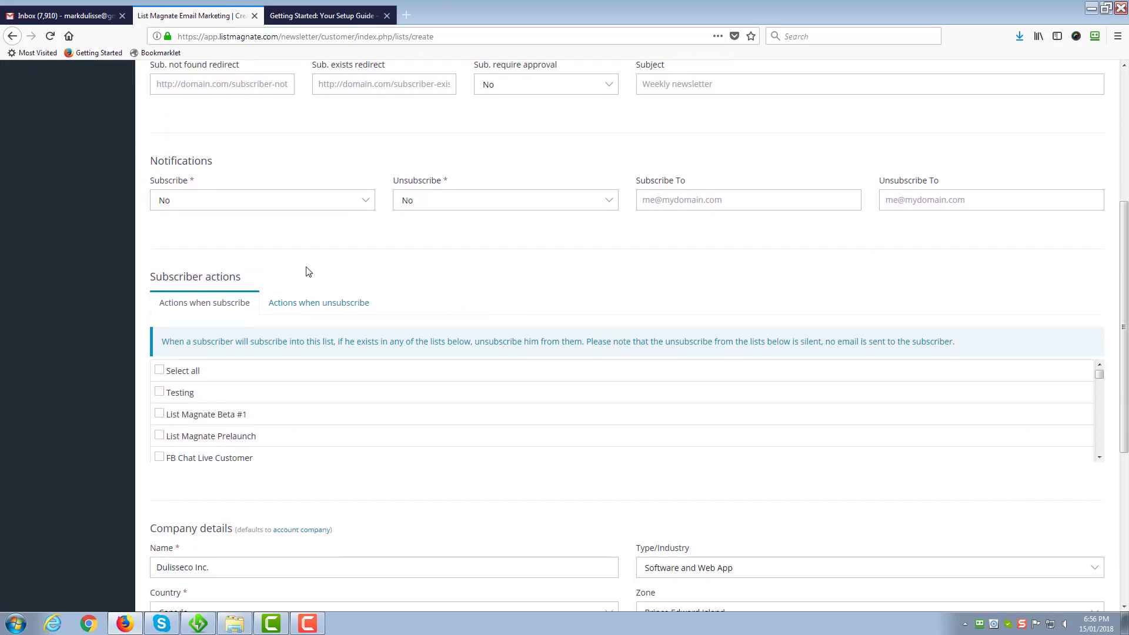
pyautogui.scroll(-6, 231, 296)
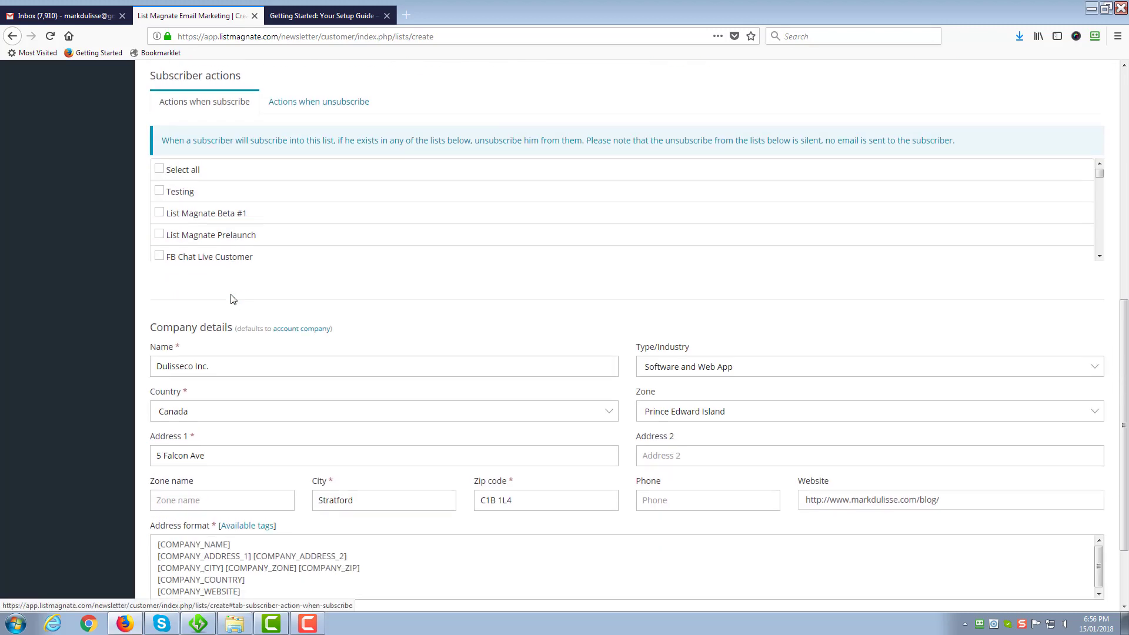
pyautogui.scroll(-3, 413, 293)
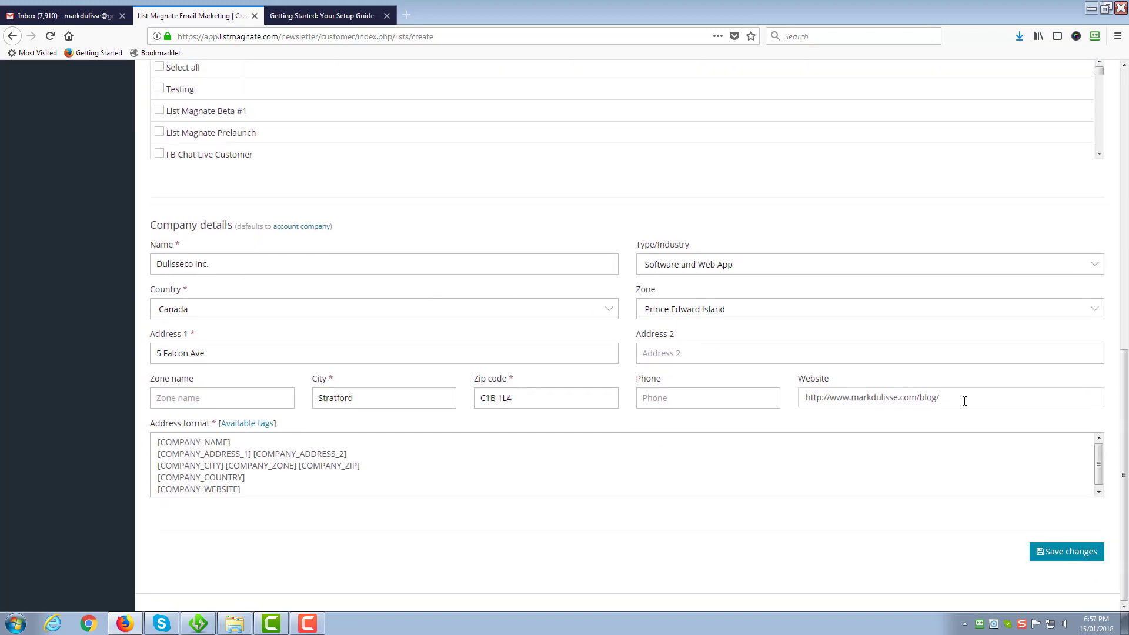
pyautogui.moveTo(964, 401); pyautogui.dragTo(753, 398)
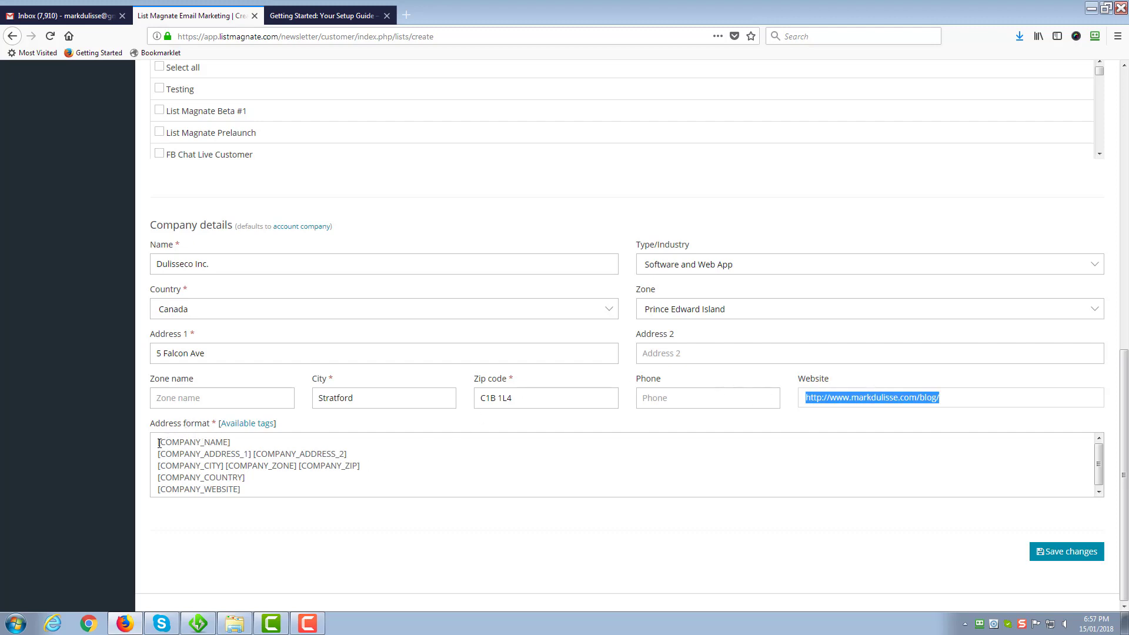
pyautogui.moveTo(159, 444); pyautogui.dragTo(219, 478)
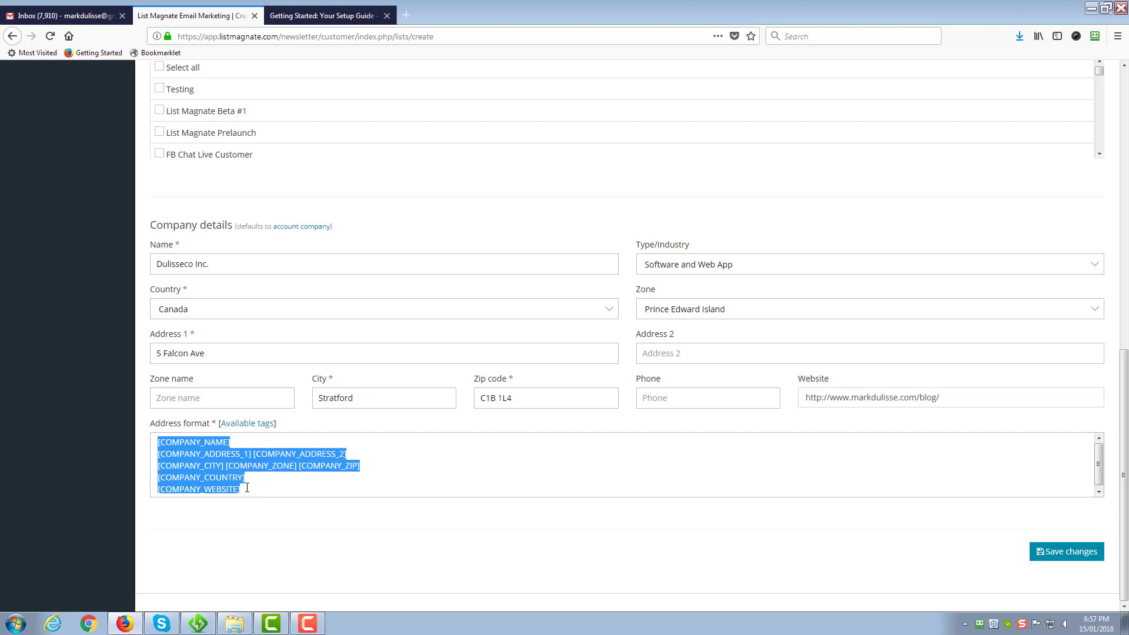
pyautogui.click(249, 488)
pyautogui.moveTo(249, 489); pyautogui.dragTo(156, 440)
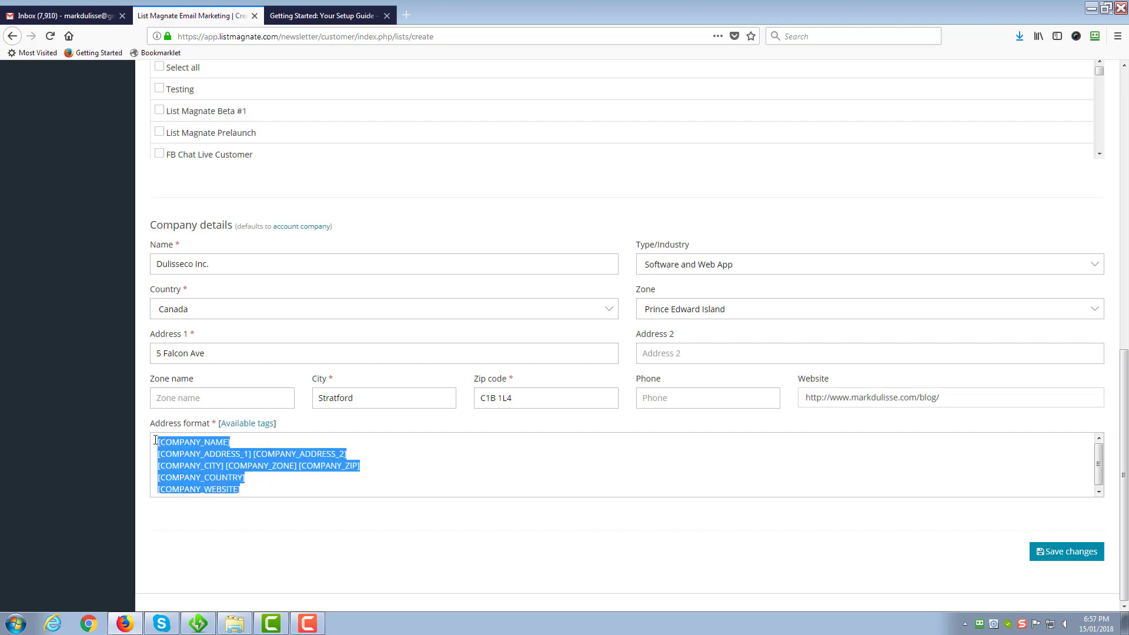
# Examine the Address format tags, and look over the whole new list form from General data to Company details.
pyautogui.click(97, 429)
pyautogui.moveTo(261, 487); pyautogui.dragTo(153, 432)
pyautogui.click(82, 423)
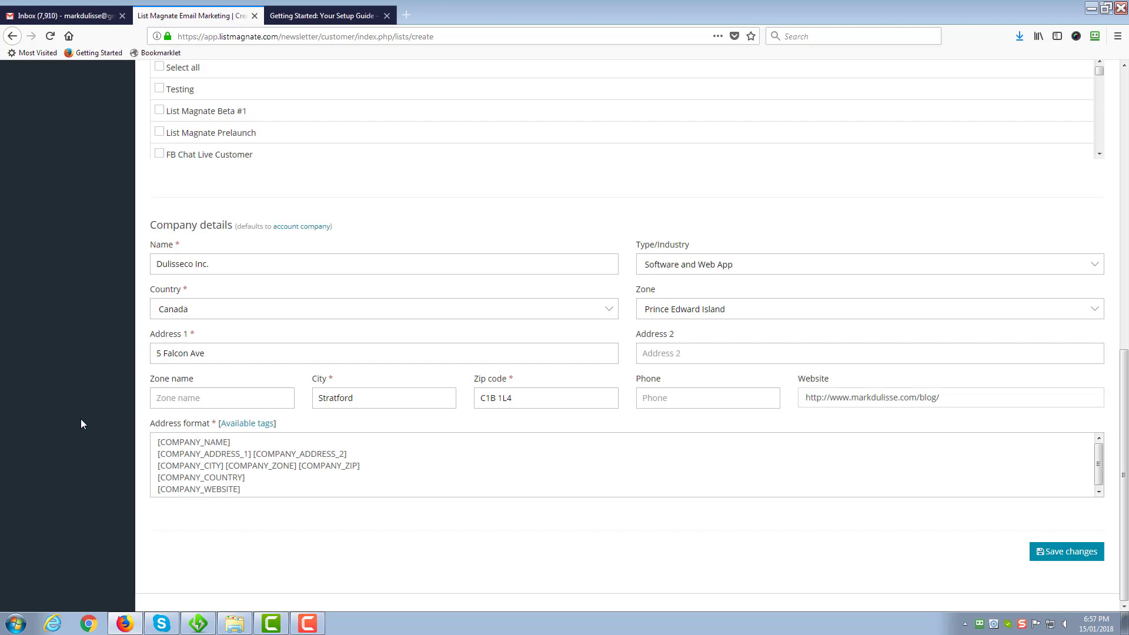
pyautogui.scroll(6, 81, 423)
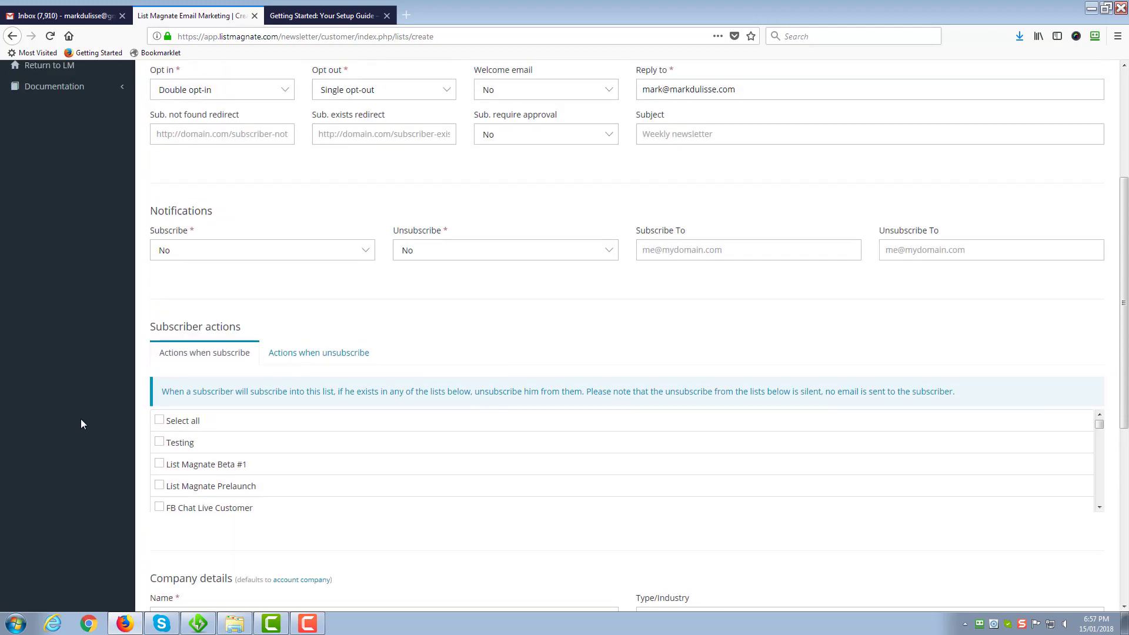
pyautogui.scroll(4, 81, 424)
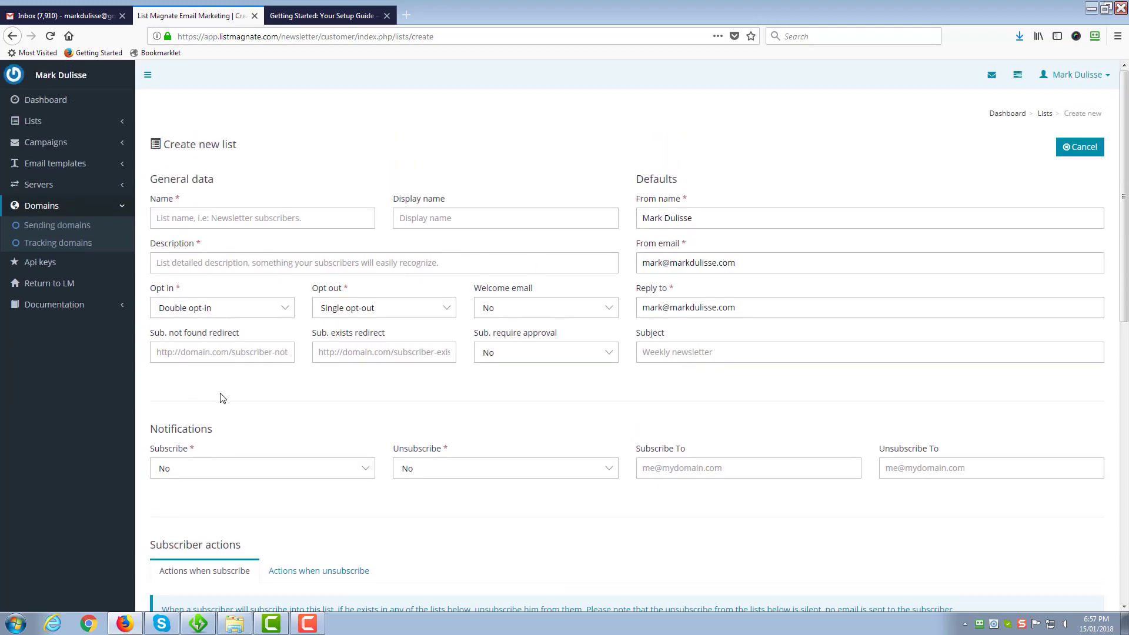
pyautogui.scroll(-10, 692, 437)
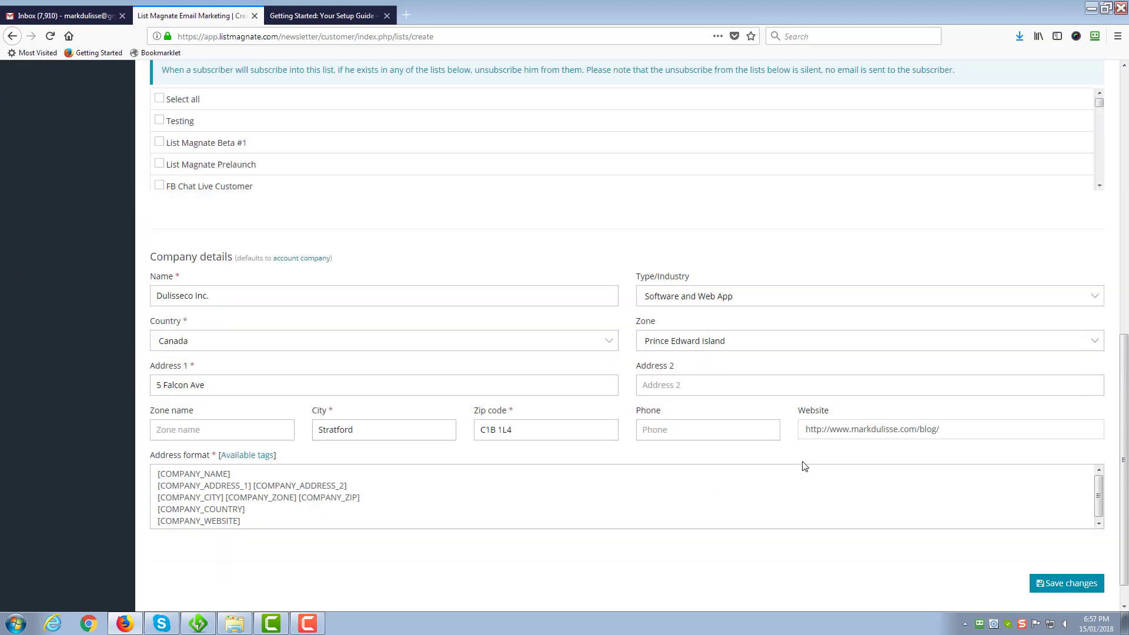
pyautogui.scroll(9, 282, 310)
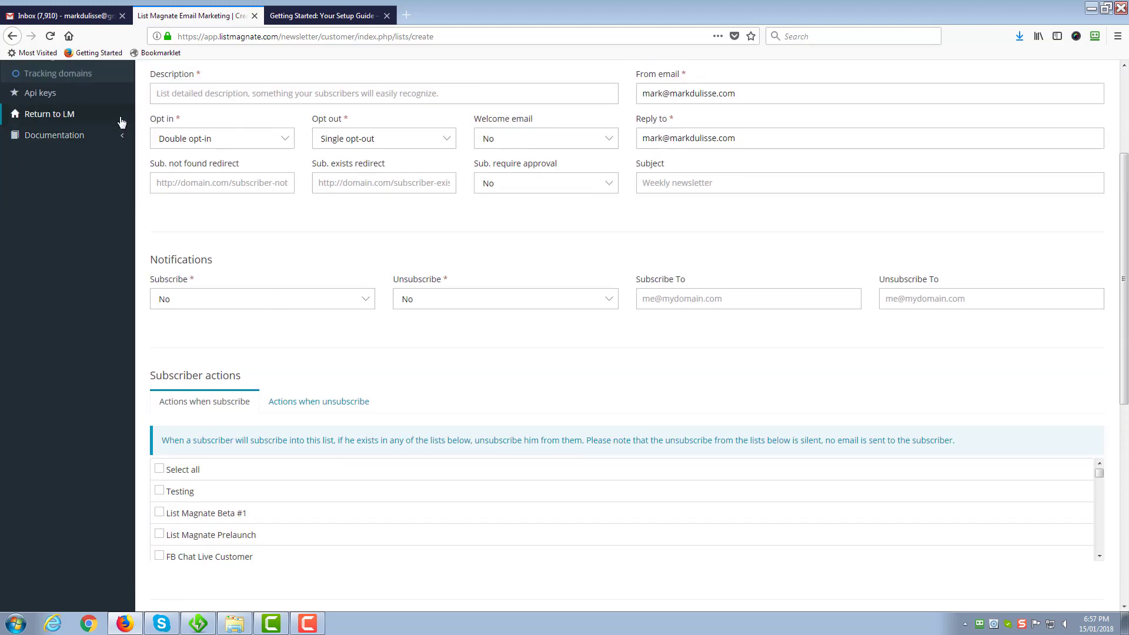
pyautogui.scroll(3, 117, 121)
# Look through the Groups, Geo Opens and Stats pages of the Campaigns section, and display the list of all campaigns.
pyautogui.click(88, 142)
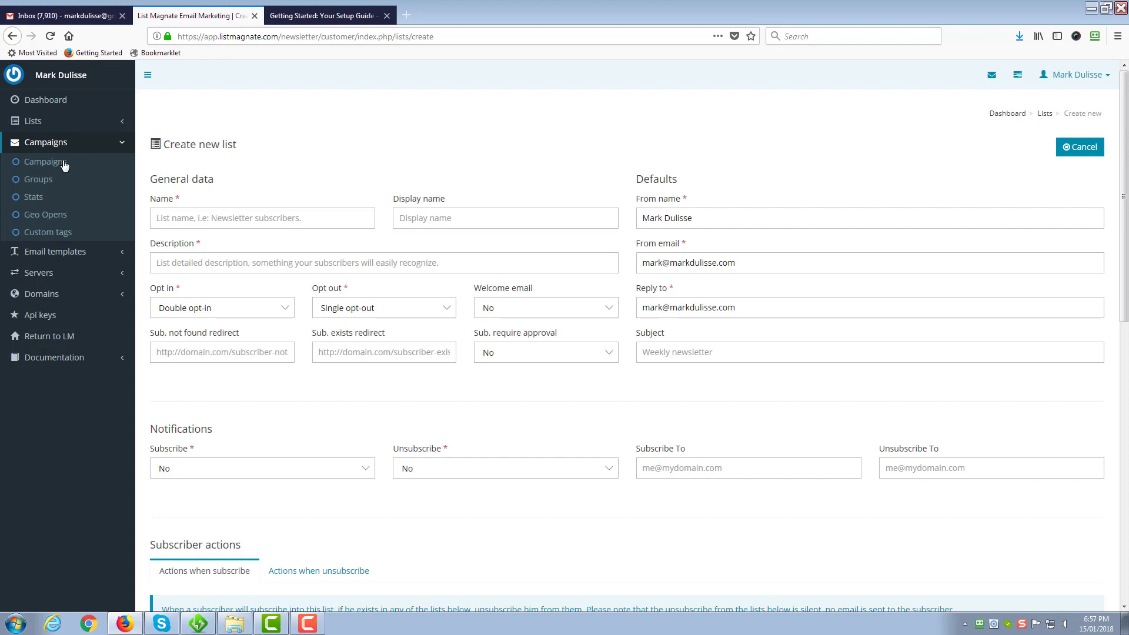
pyautogui.click(35, 181)
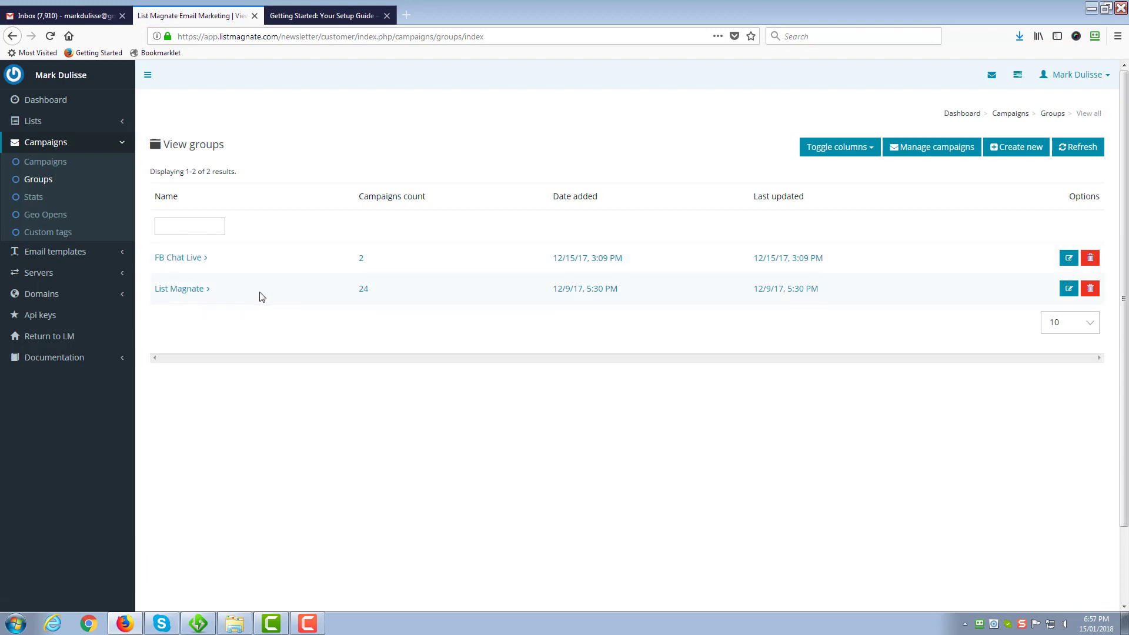
pyautogui.click(46, 215)
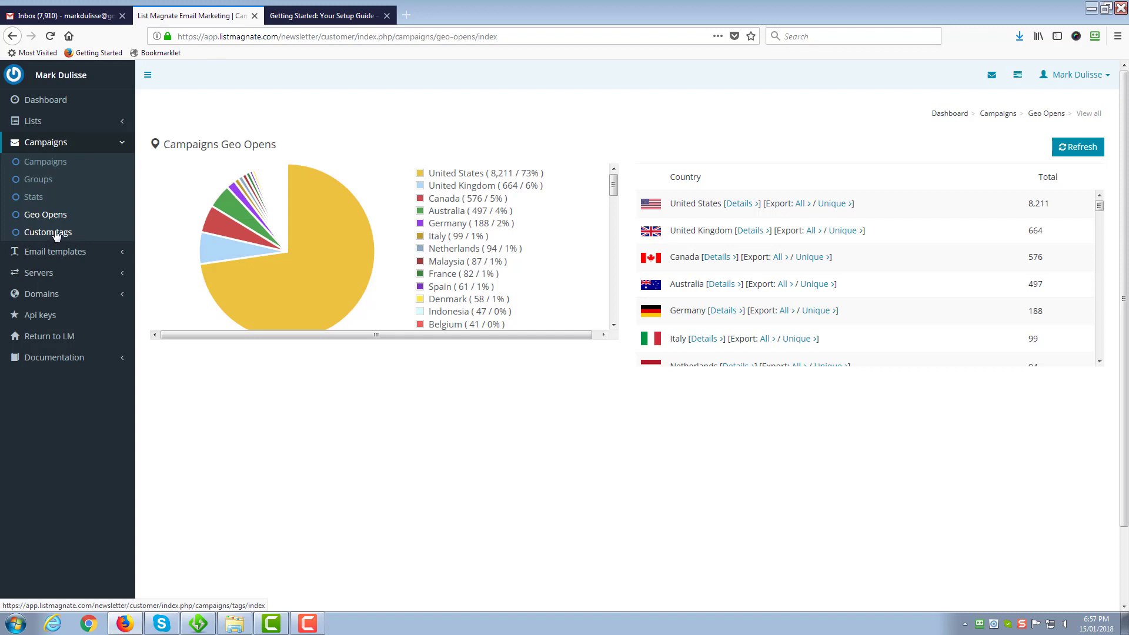
pyautogui.click(34, 199)
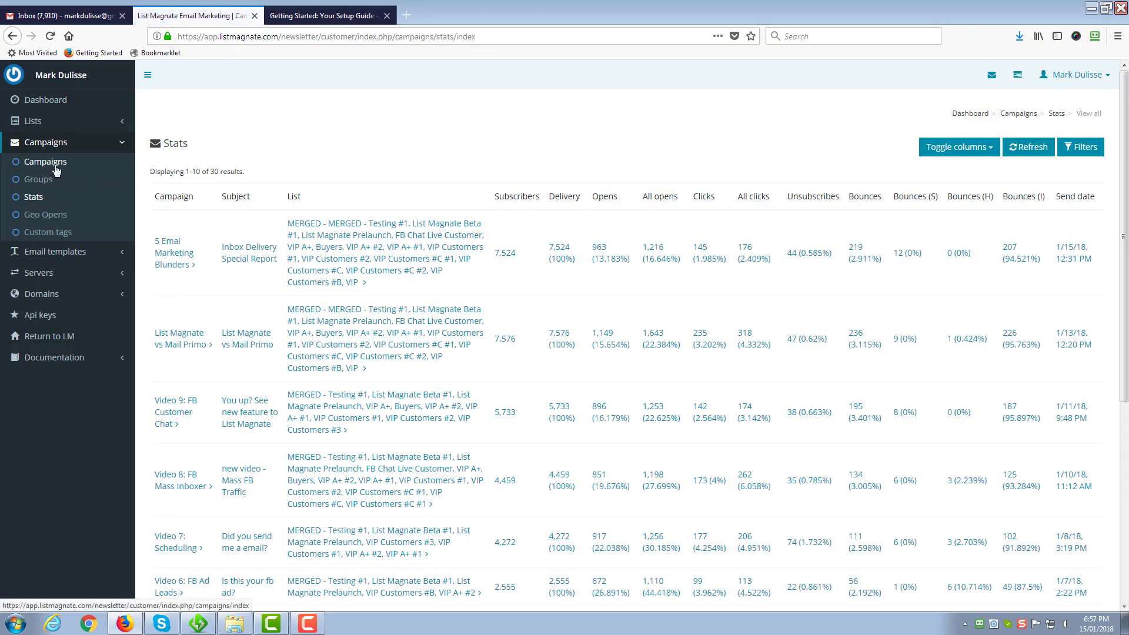
pyautogui.click(55, 165)
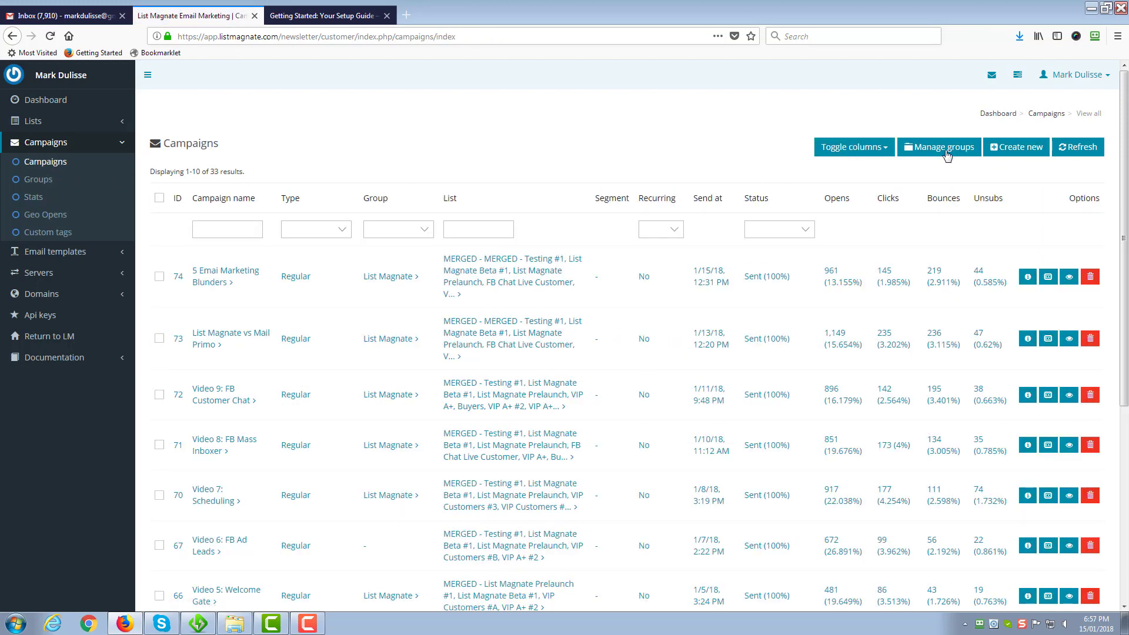
# Start a new campaign and set its type to Autoresponder.
pyautogui.click(1019, 152)
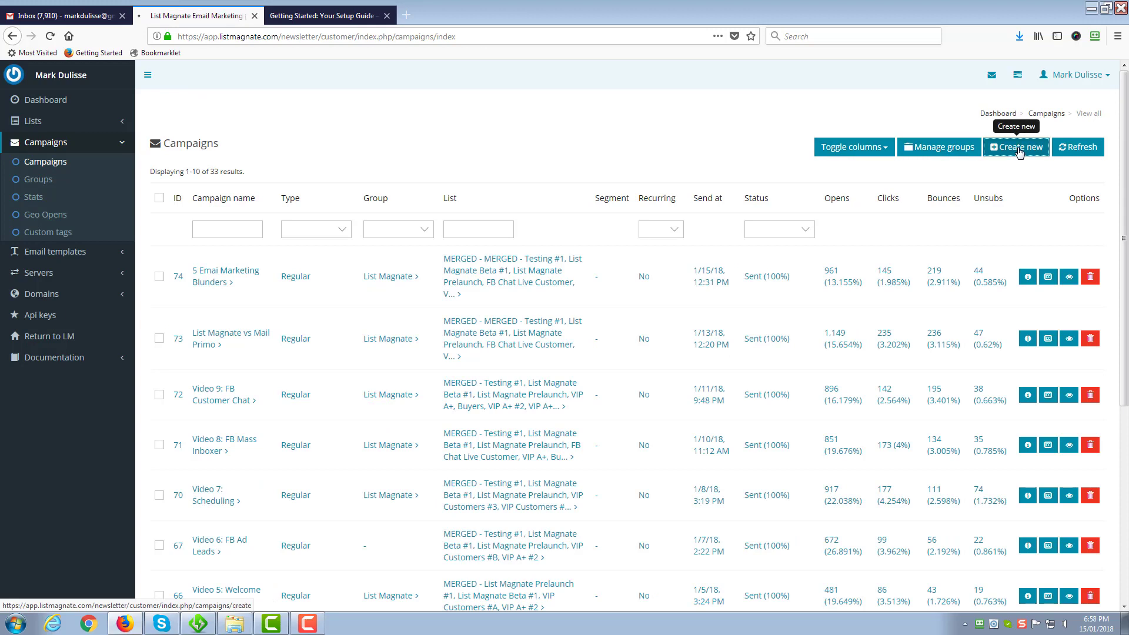
pyautogui.click(469, 195)
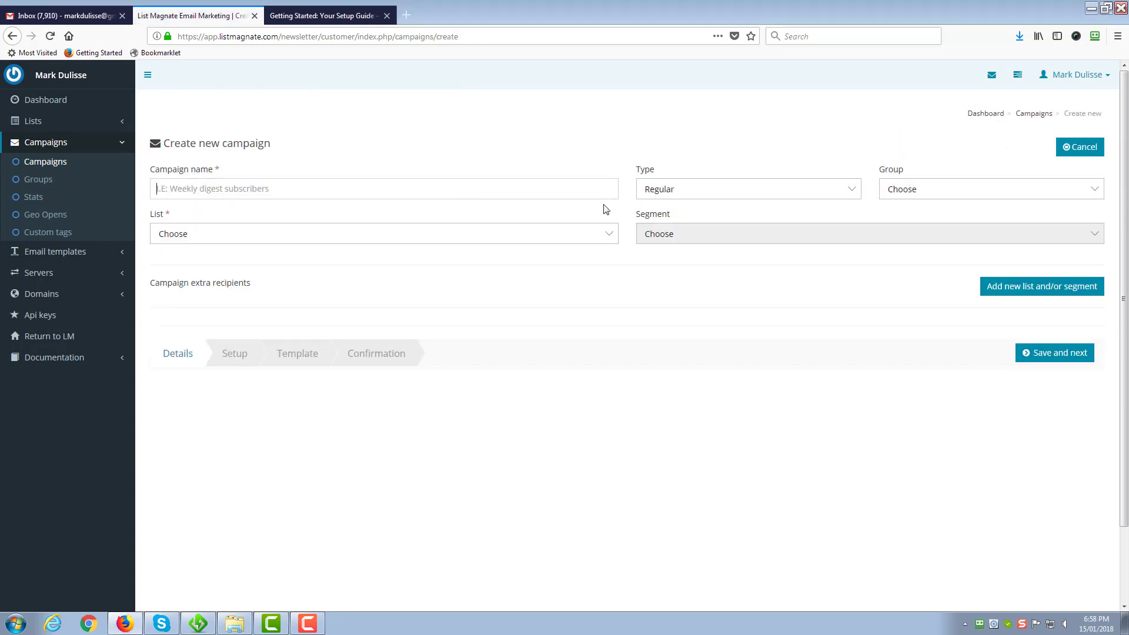
pyautogui.click(747, 195)
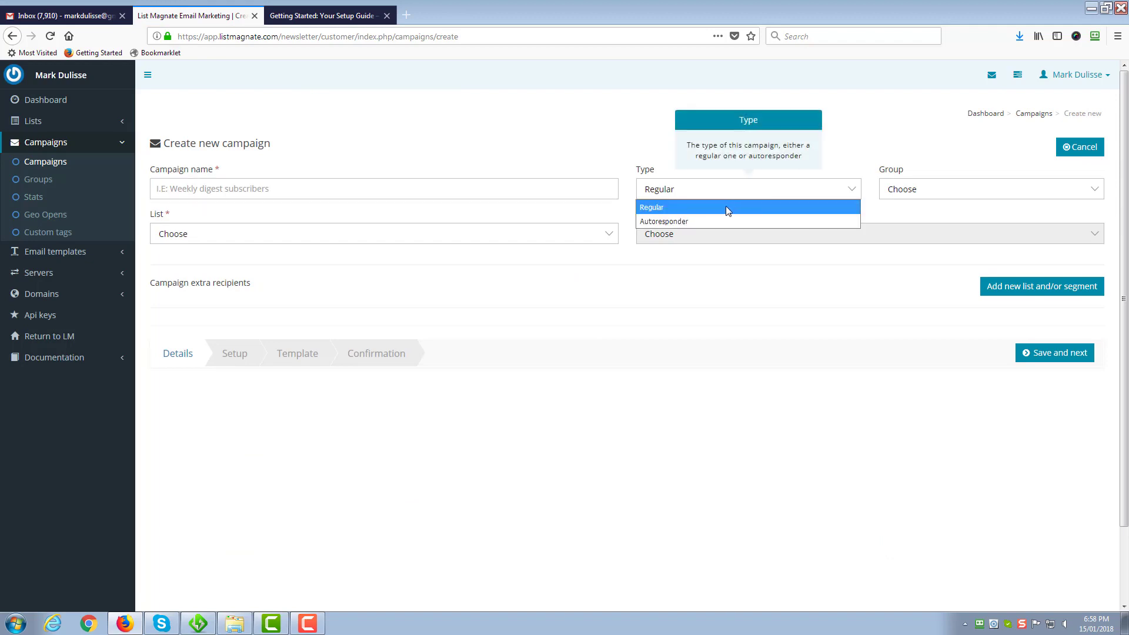
pyautogui.click(722, 222)
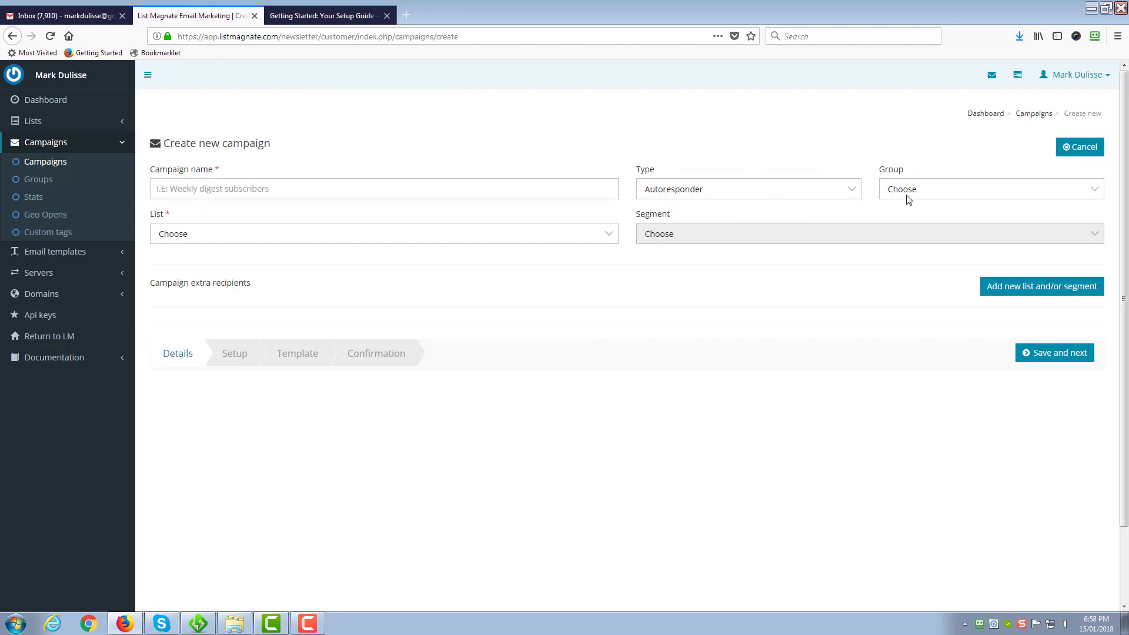
# Review the campaign's Group and List choices, and set the list to VIP Customers #C #1 (163 subscribers).
pyautogui.click(939, 196)
pyautogui.click(887, 147)
pyautogui.click(571, 236)
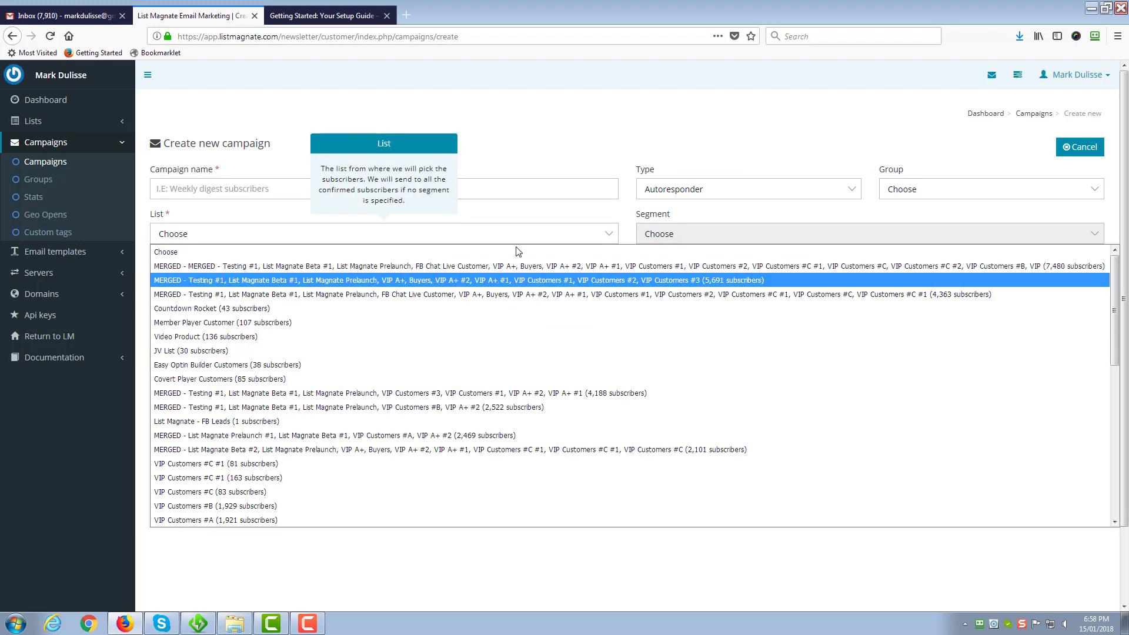
pyautogui.click(541, 211)
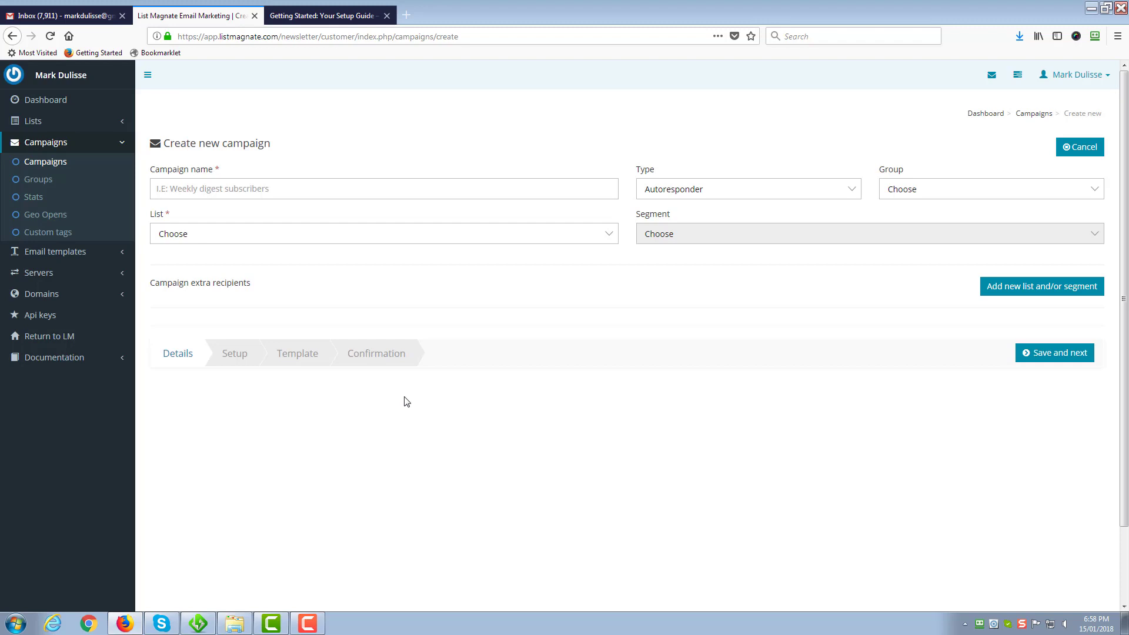
pyautogui.click(615, 236)
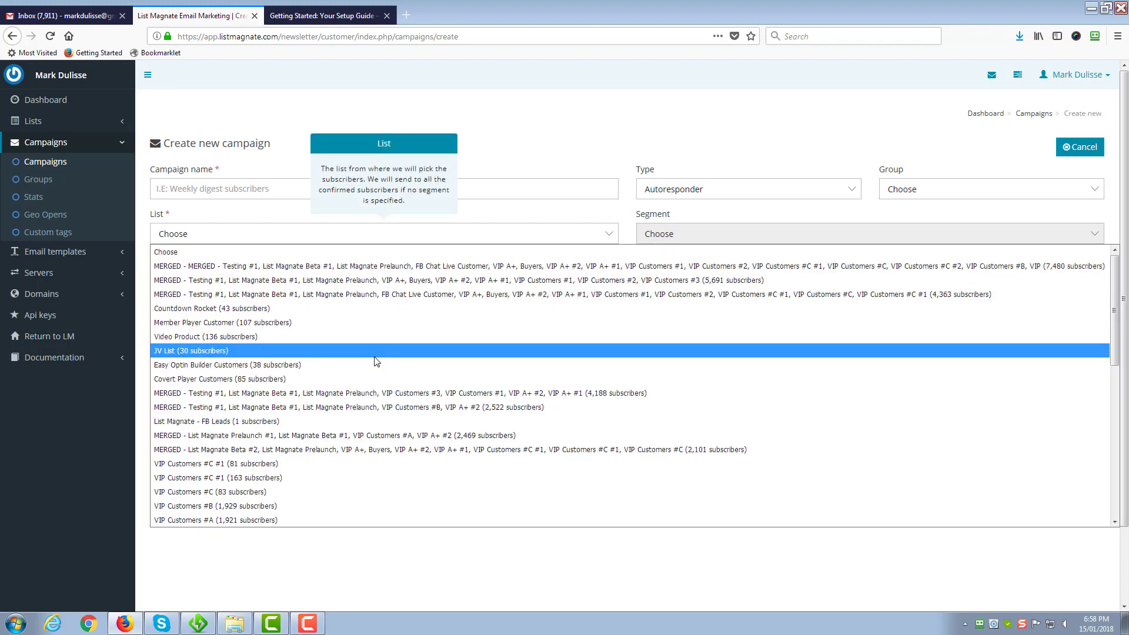
pyautogui.click(337, 477)
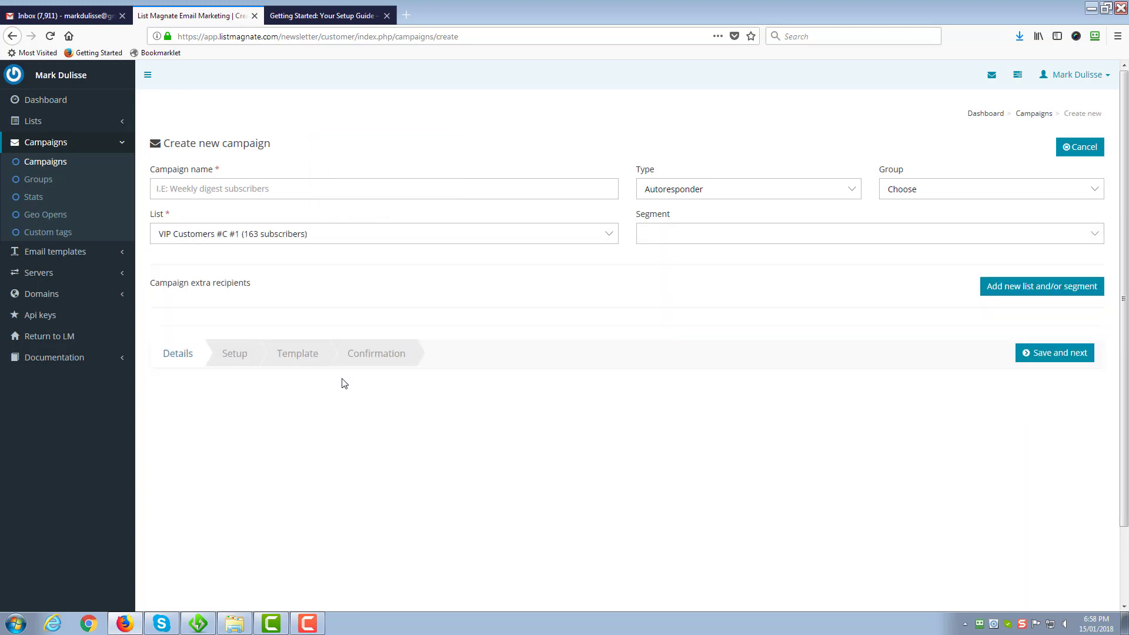
# Add VIP Customers #C and a second blank entry as extra campaign recipients, and remove both entries.
pyautogui.click(1027, 290)
pyautogui.click(327, 351)
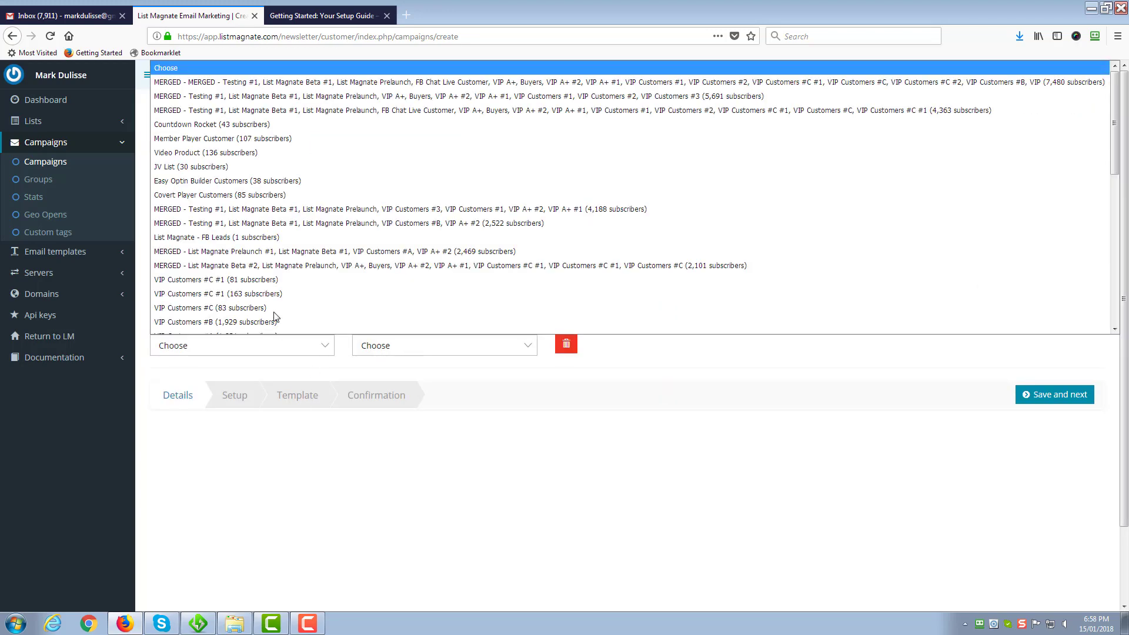
pyautogui.click(273, 306)
pyautogui.click(1027, 292)
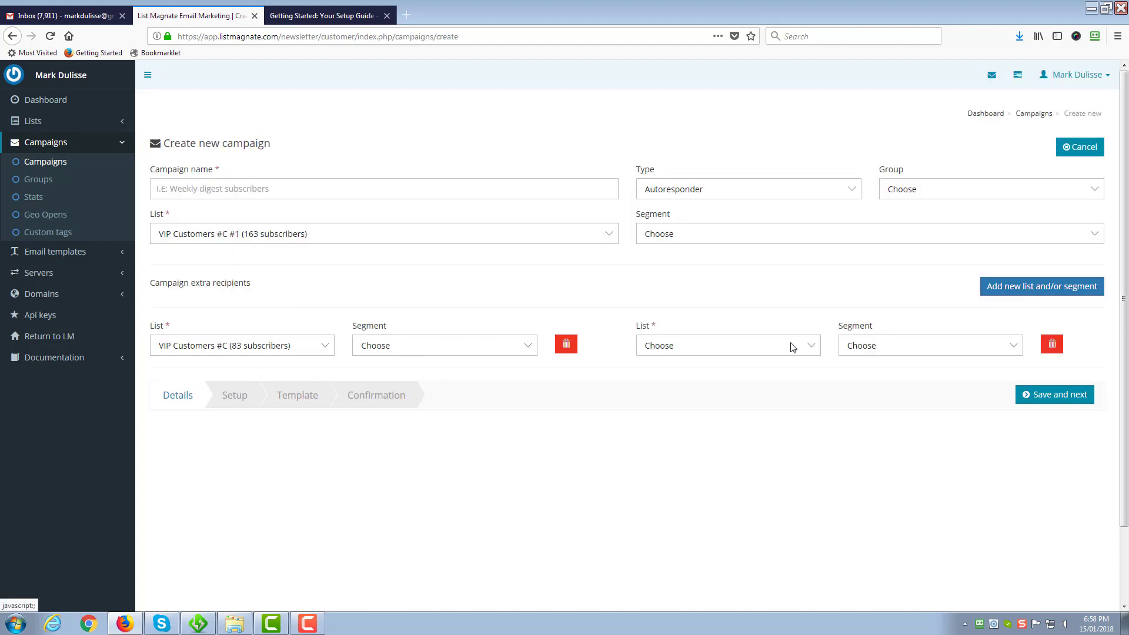
pyautogui.click(566, 344)
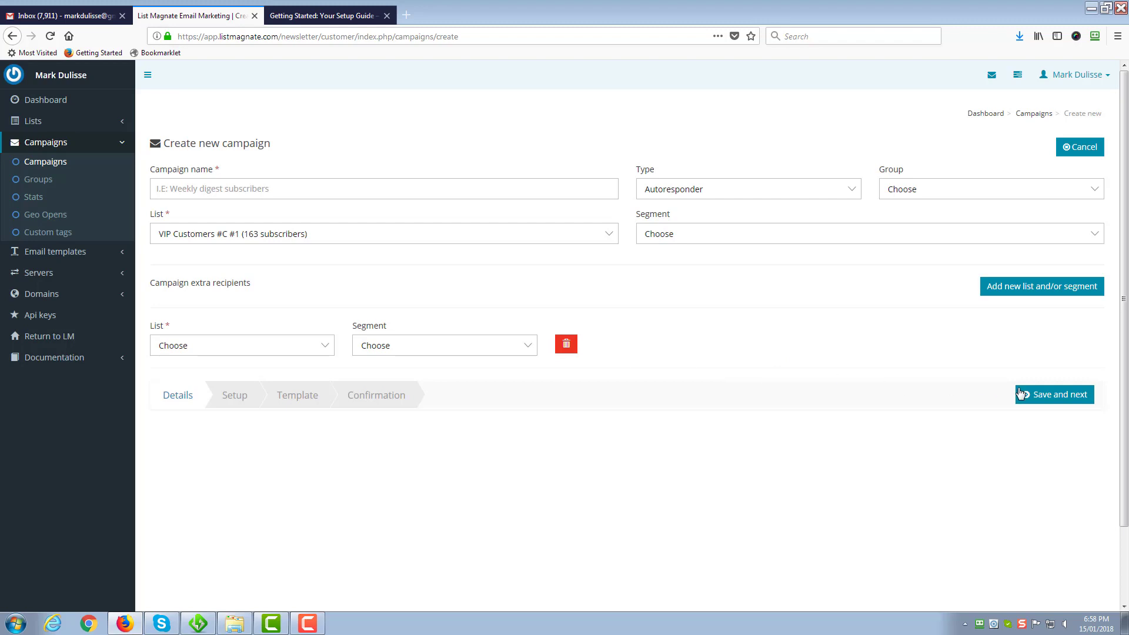
pyautogui.click(567, 344)
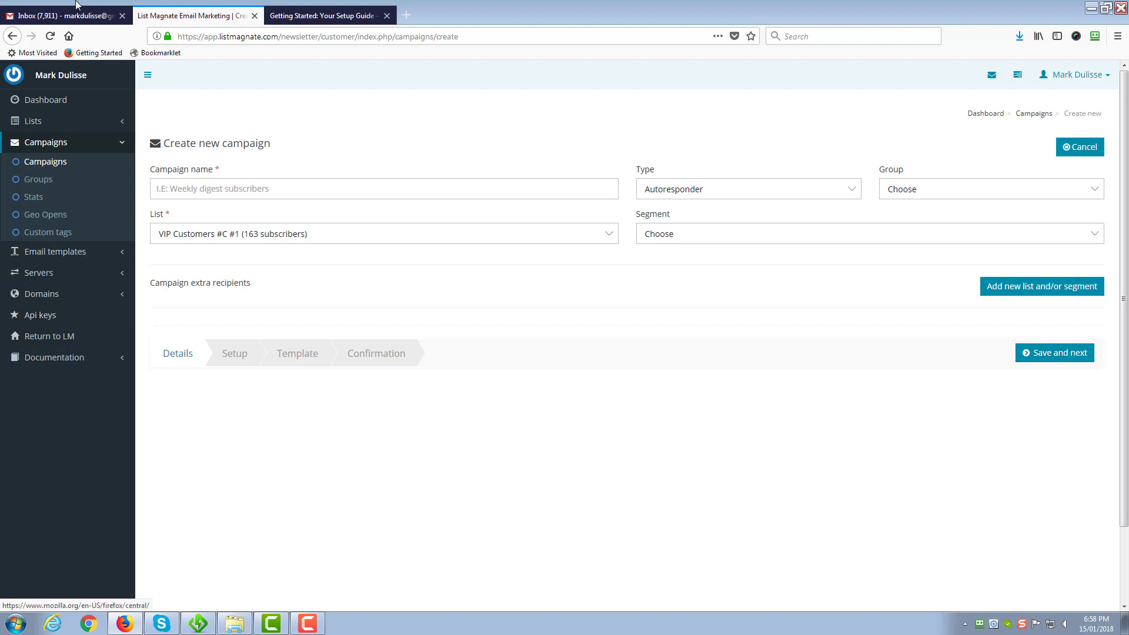
# Return to the main List Magnate dashboard and look through the API Integrations and Website CTA Campaigns options.
pyautogui.click(56, 339)
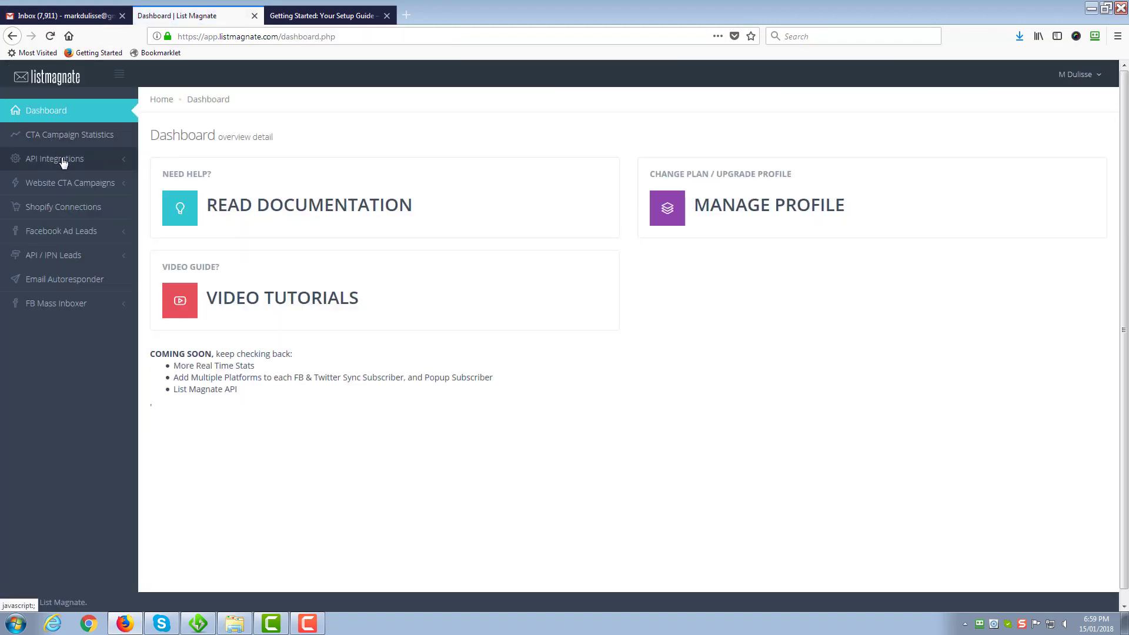
pyautogui.click(64, 157)
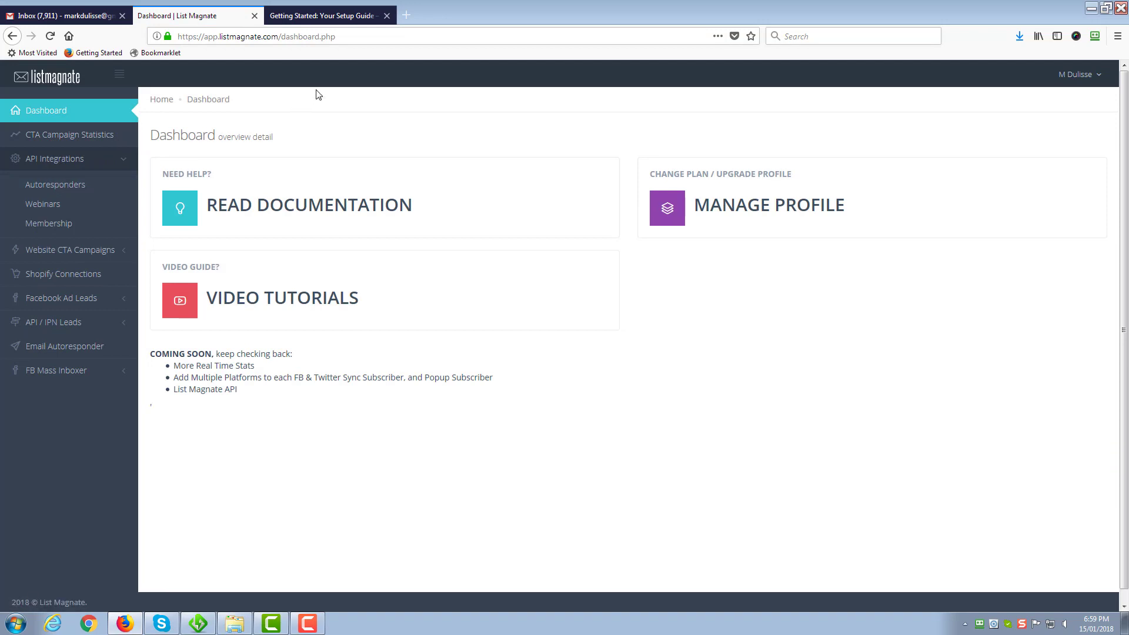
pyautogui.click(125, 251)
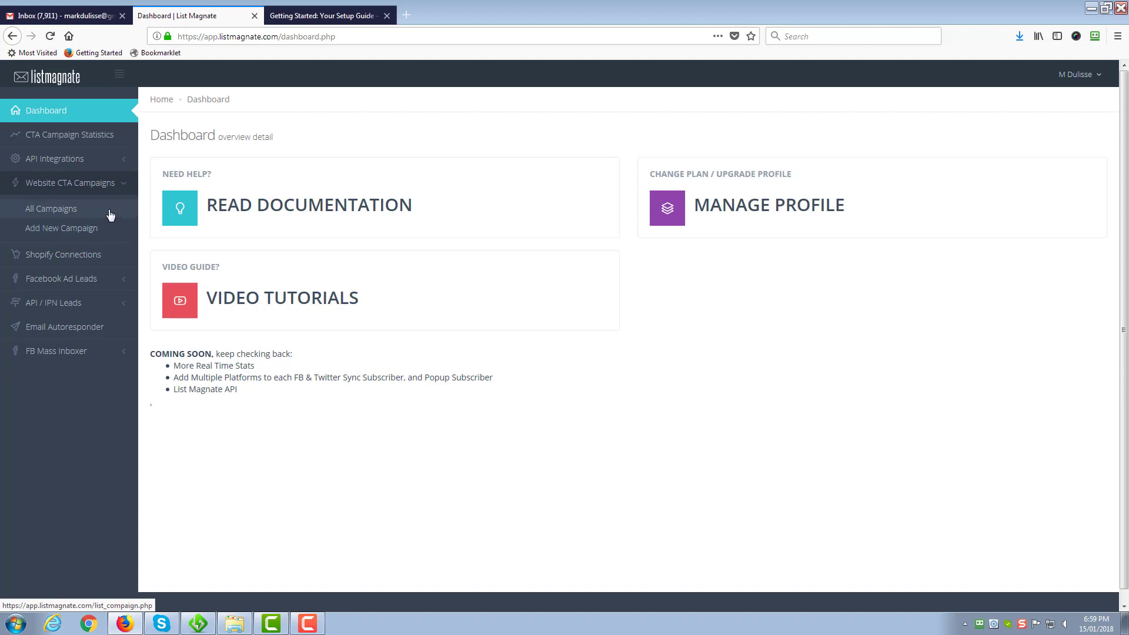
pyautogui.click(97, 160)
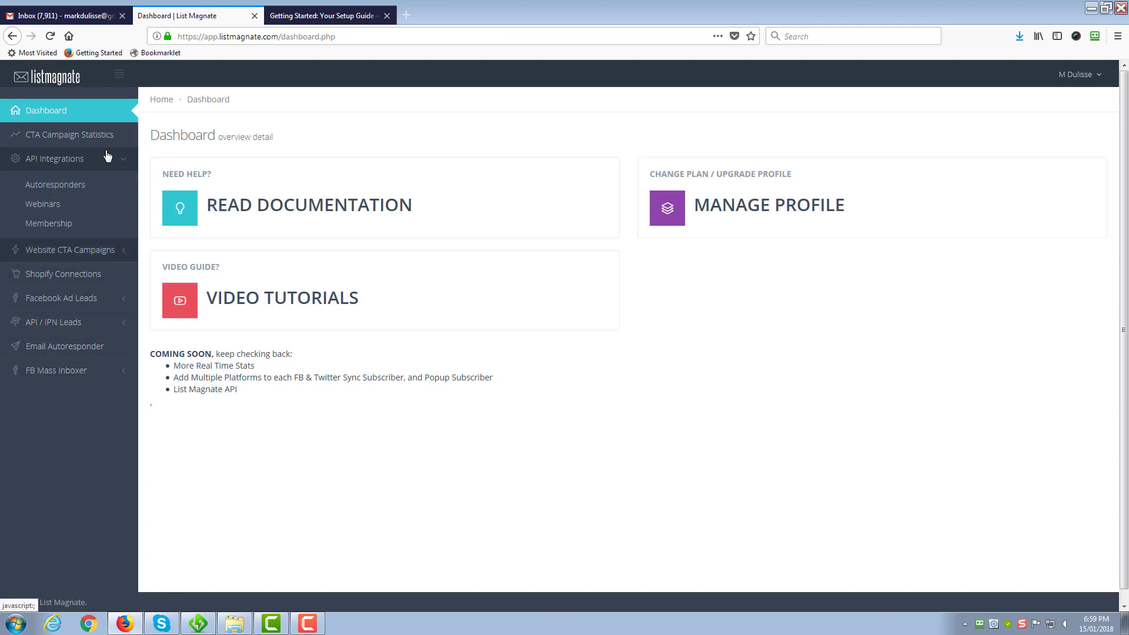
# Revisit the Email Autoresponder area, reveal its Domains options, and return to the main List Magnate dashboard.
pyautogui.click(63, 351)
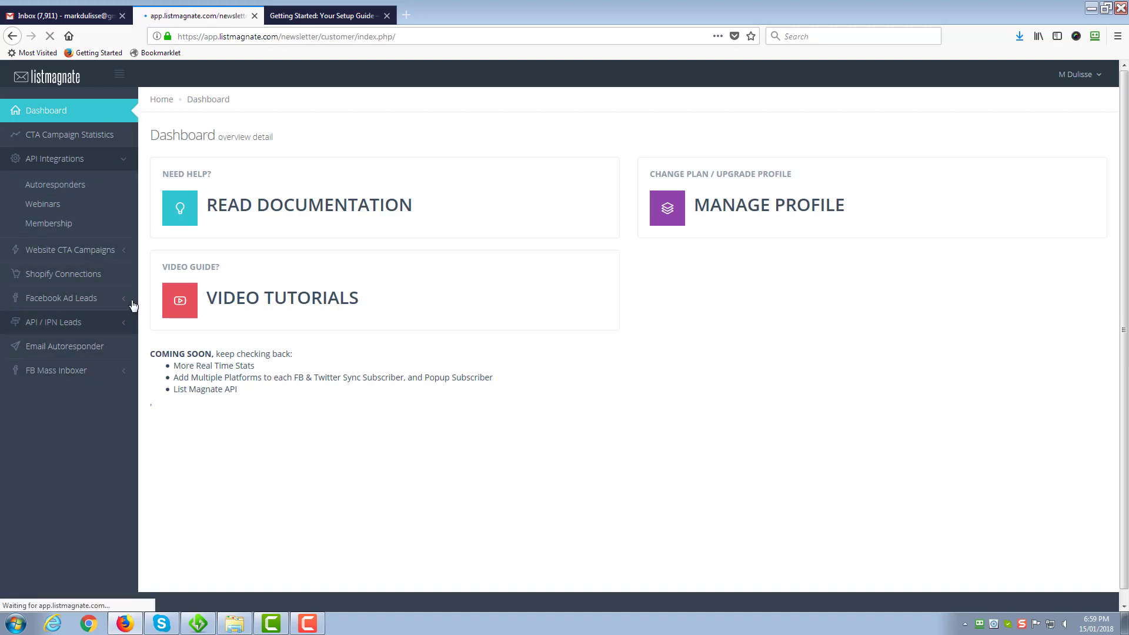
pyautogui.click(56, 250)
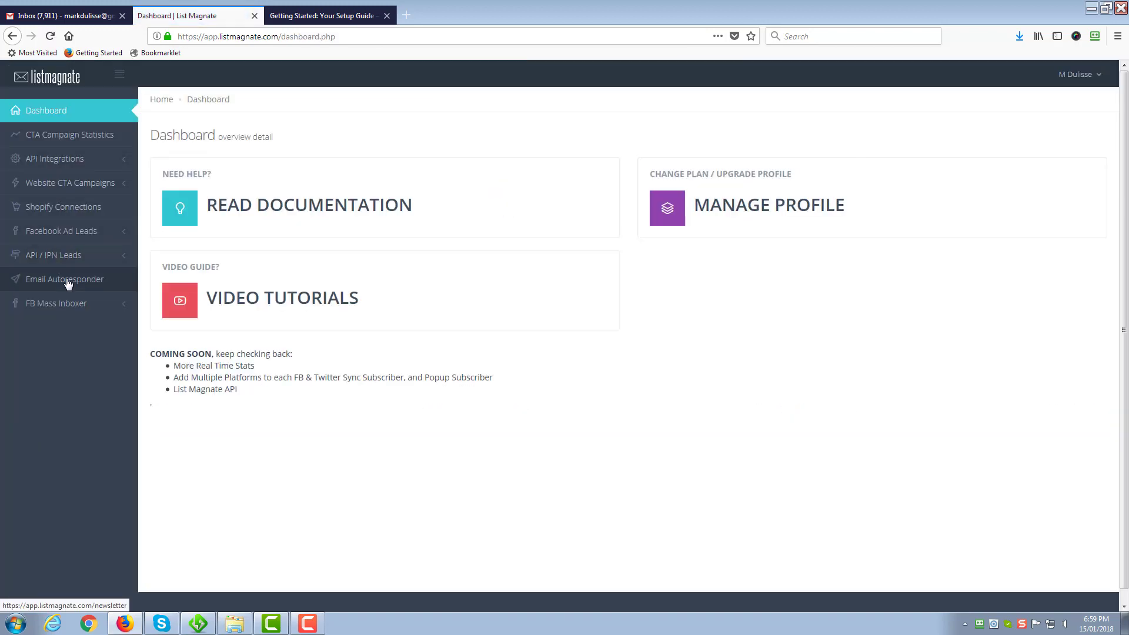
pyautogui.click(68, 281)
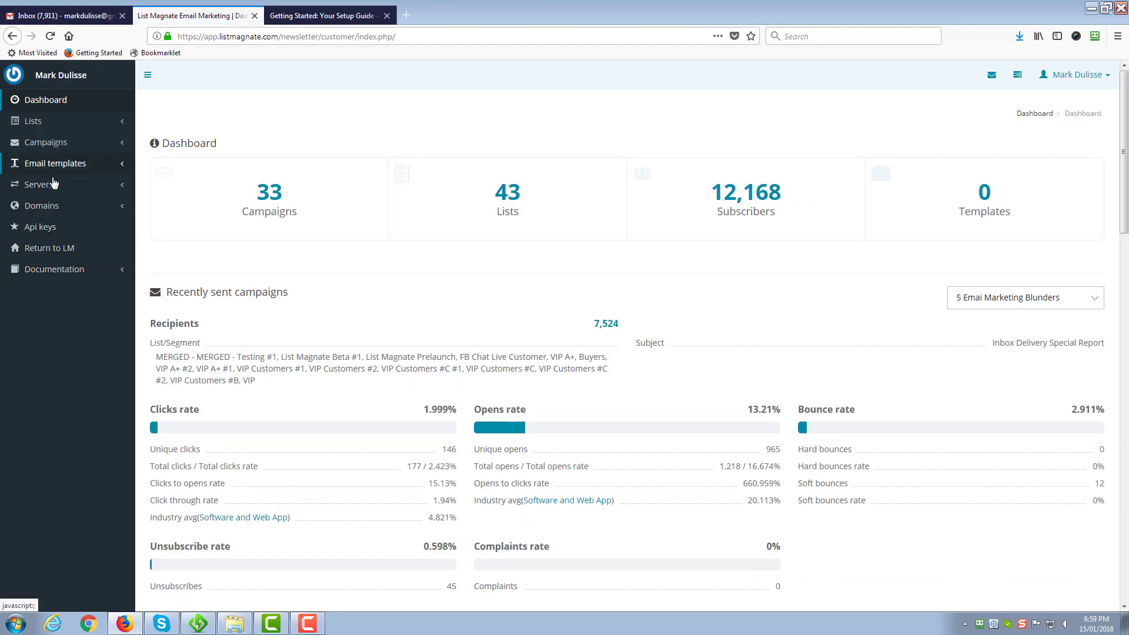
pyautogui.click(56, 205)
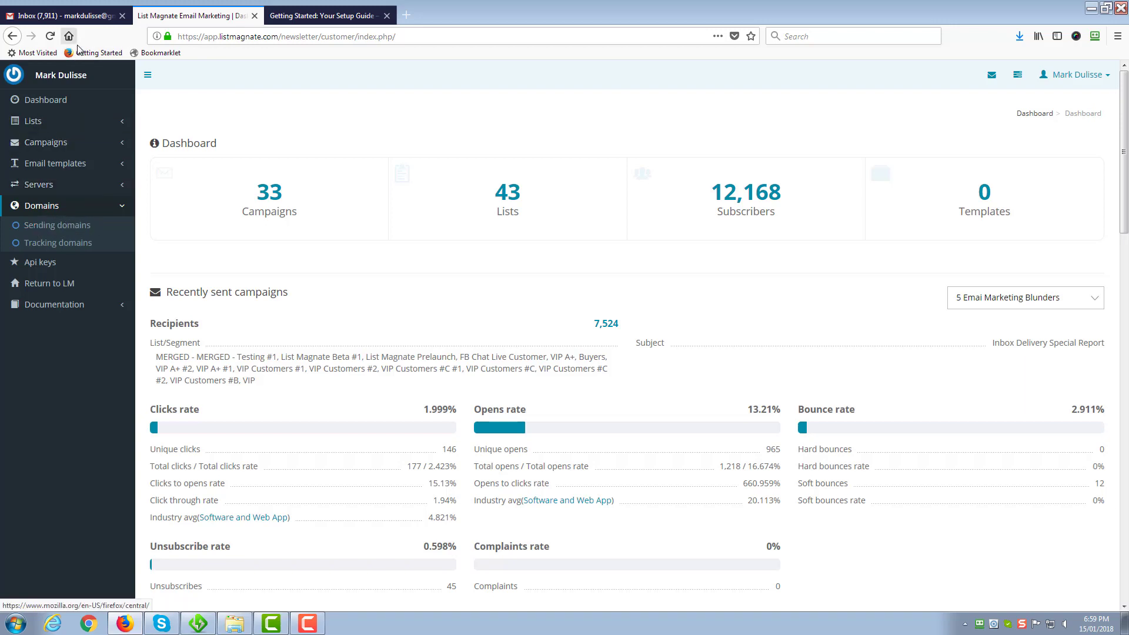
pyautogui.click(49, 283)
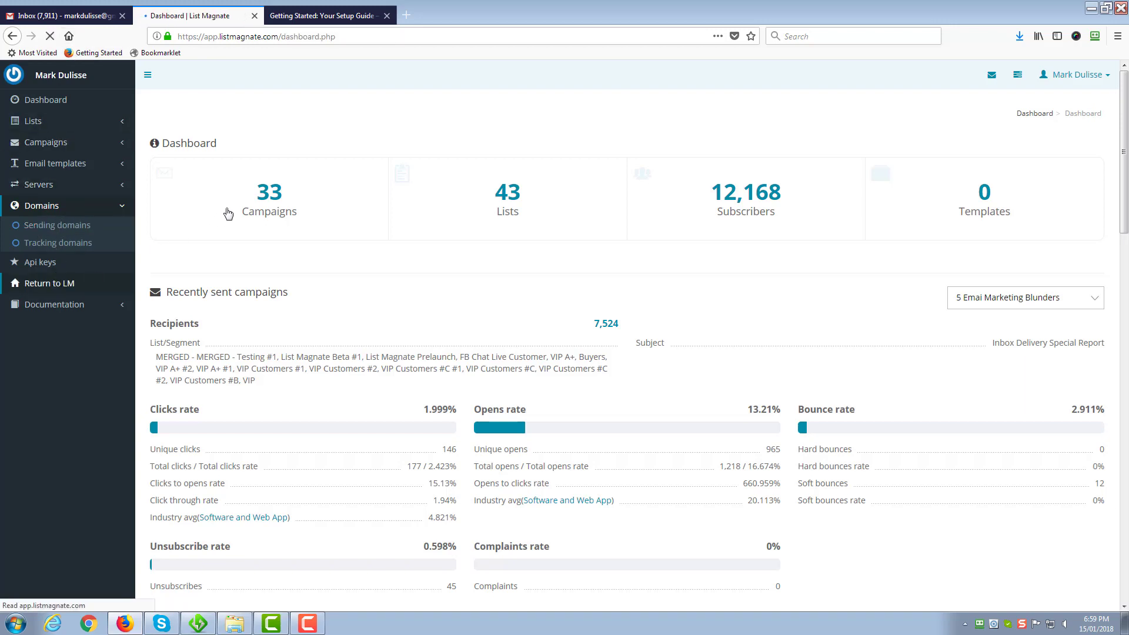